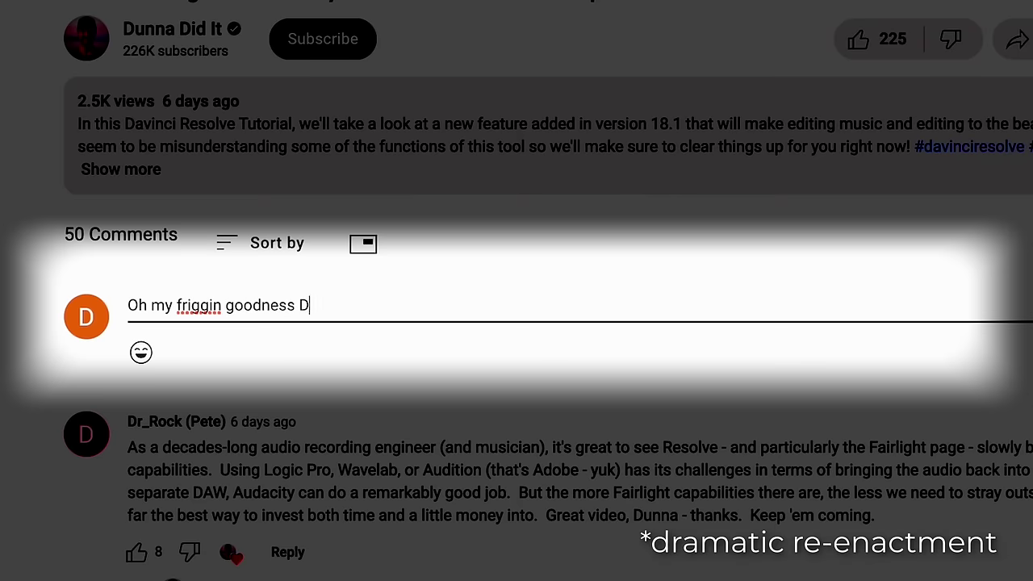
- Type a YouTube comment begging the creator to explain the SMOOTH ZOOM EFFECT
text(Dunna I absolutely NEEEEED to know how you do that SMOOTH ZOOM EFFECT!!!!!)
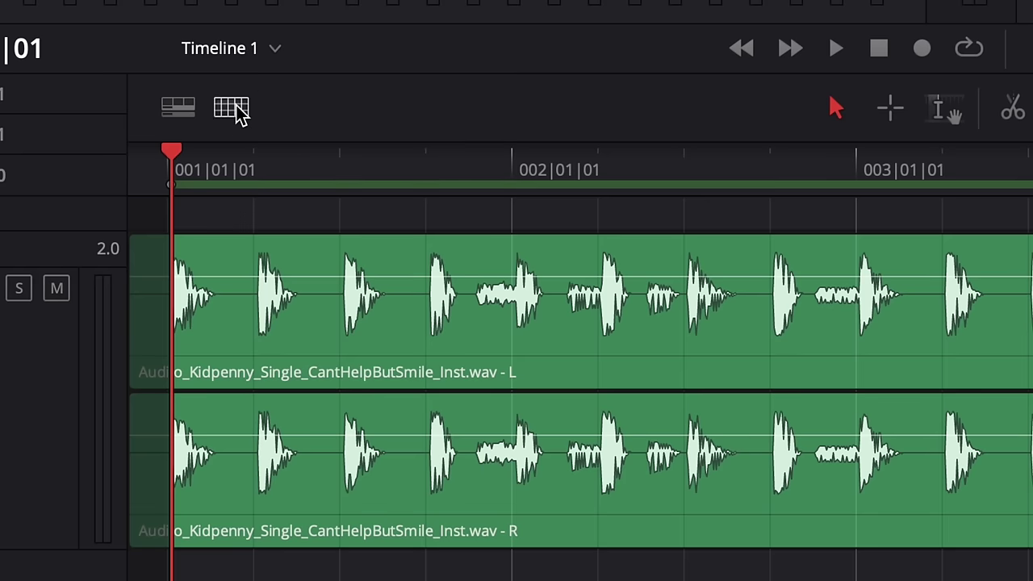
- Keep Number of Bars at 4 in Tempo Grid Setup and set the tempo from that range
click(233, 108)
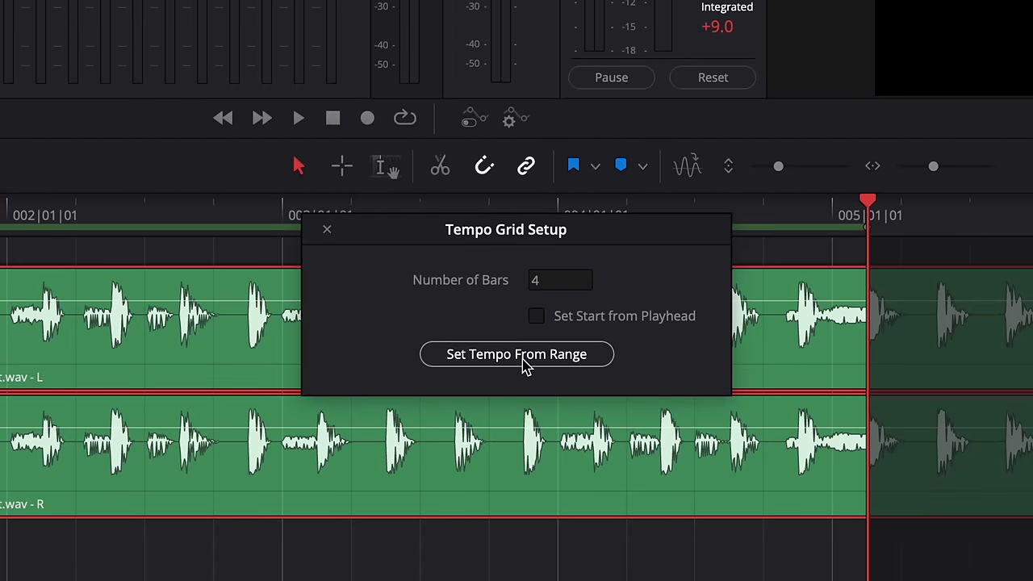
click(523, 360)
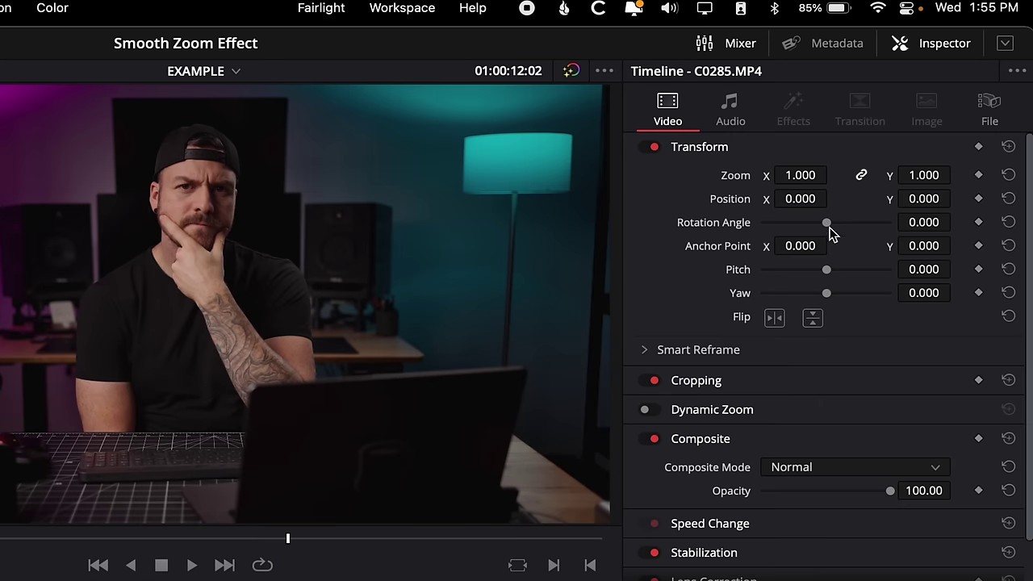
- Toggle the Inspector off and back on, then play clip C0285.MP4 up to 01:00:12:12
click(946, 48)
click(946, 49)
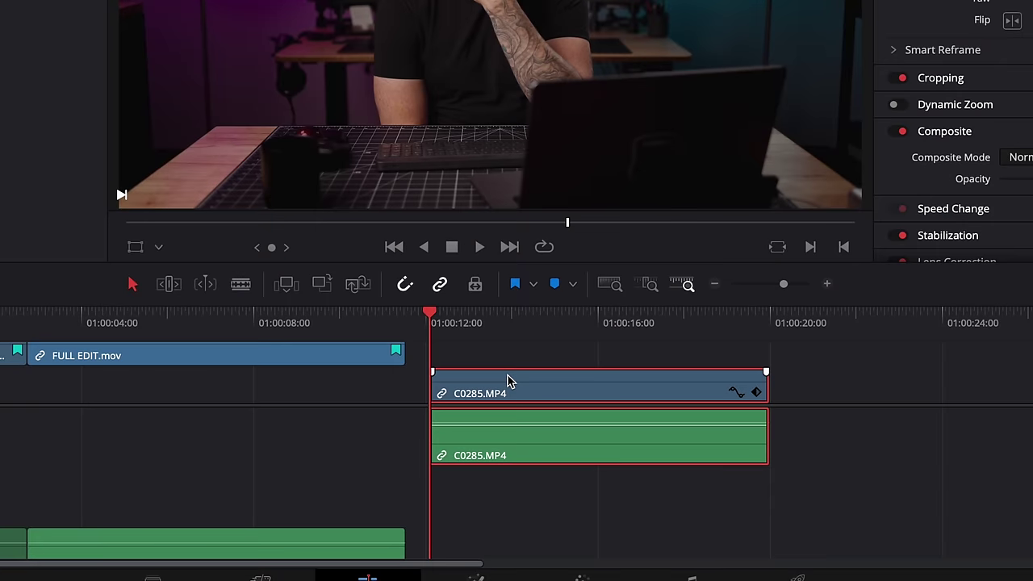
key(space)
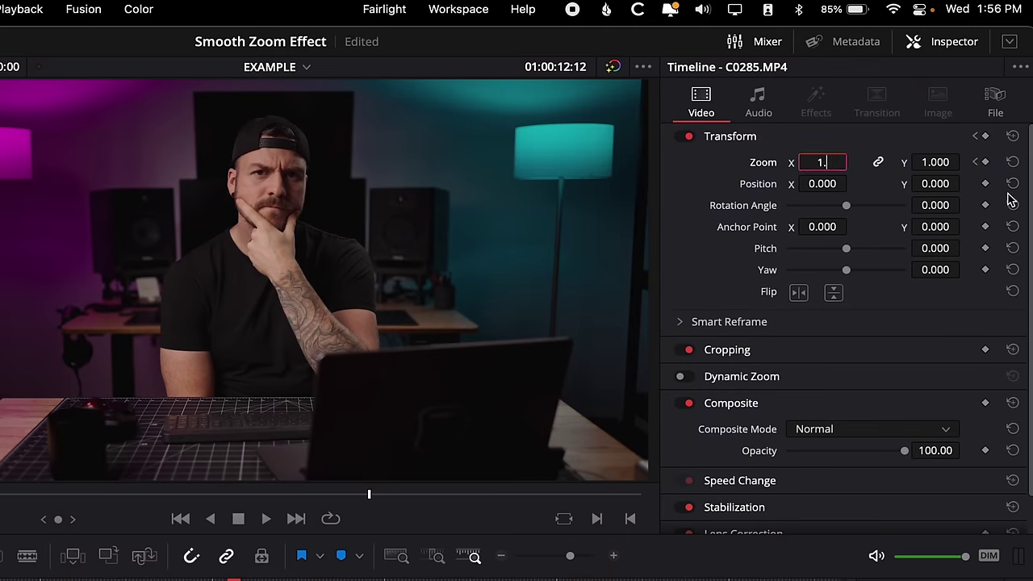
- Commit Zoom 1.3 as a keyframe and step between the 1.000 and 1.300 zoom keyframes
key(Return)
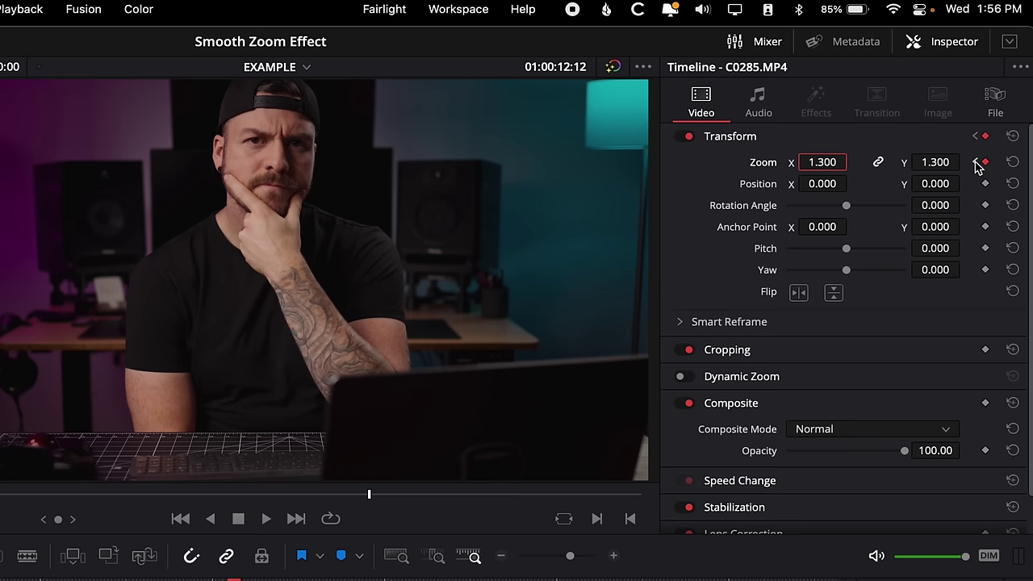
click(975, 162)
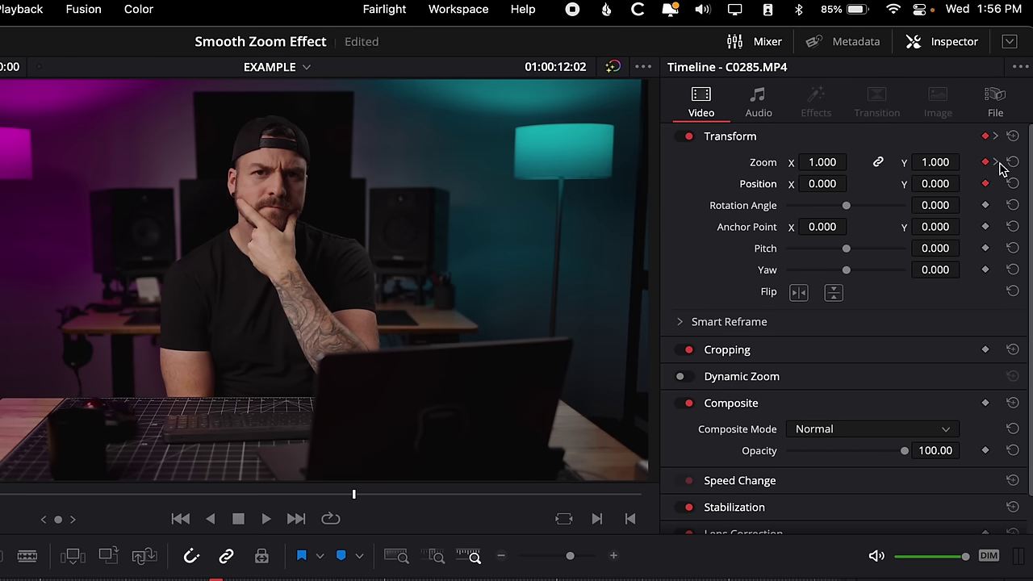
click(996, 163)
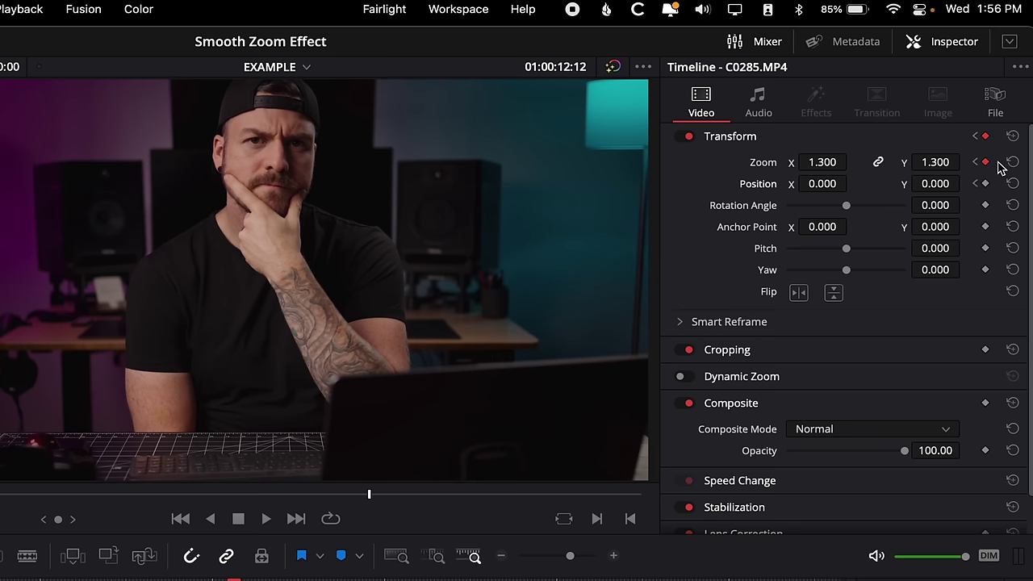
- Set Position Y to -227, then play the push-in from the first keyframe
drag(936, 184, 735, 183)
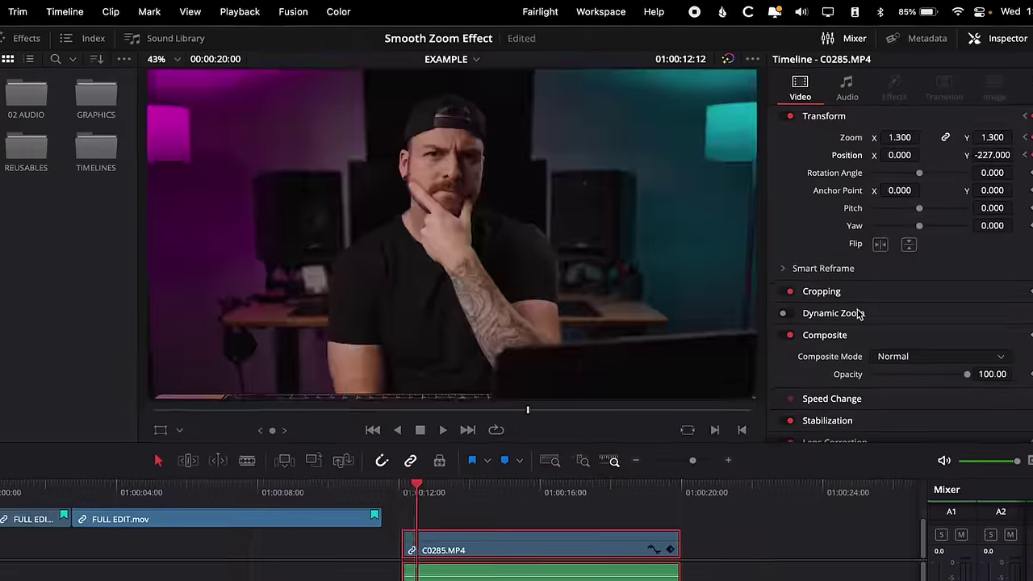
key([)
key(space)
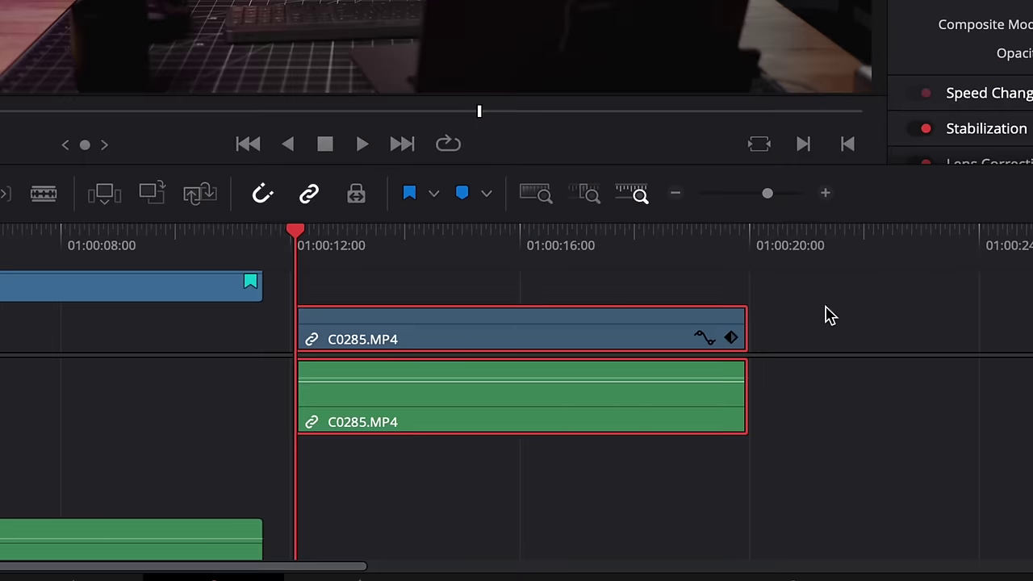
- Open C0285.MP4's Zoom X curve in an enlarged editor and select its starting keyframe
mouse_move(578, 336)
click(700, 337)
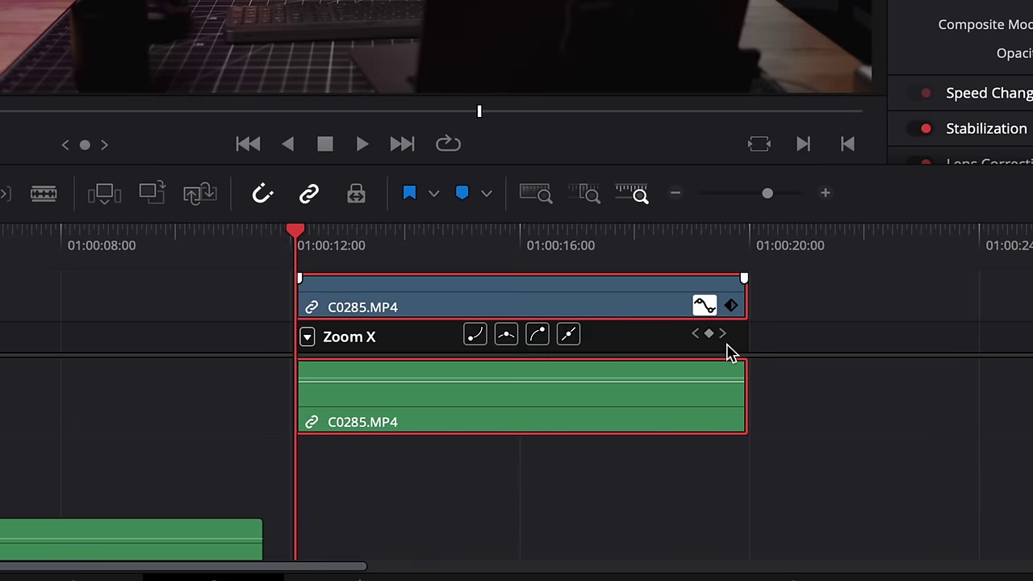
drag(813, 357, 822, 516)
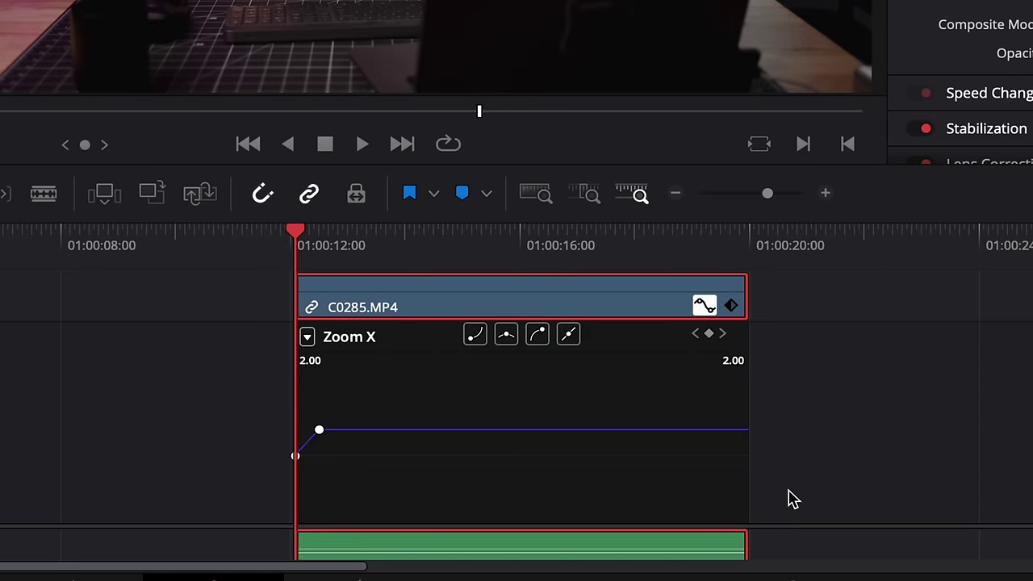
scroll(339, 252, up, 5)
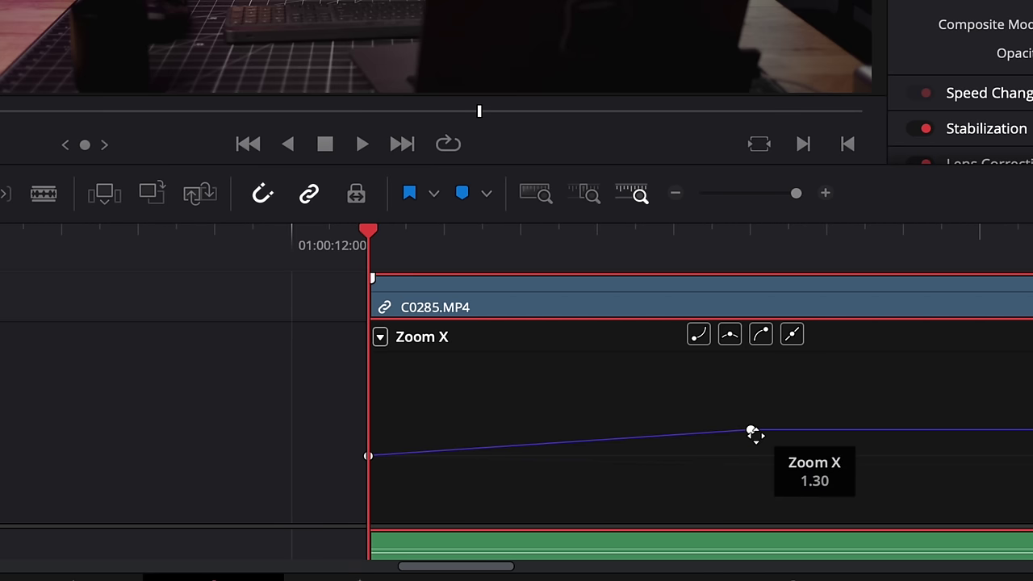
click(371, 455)
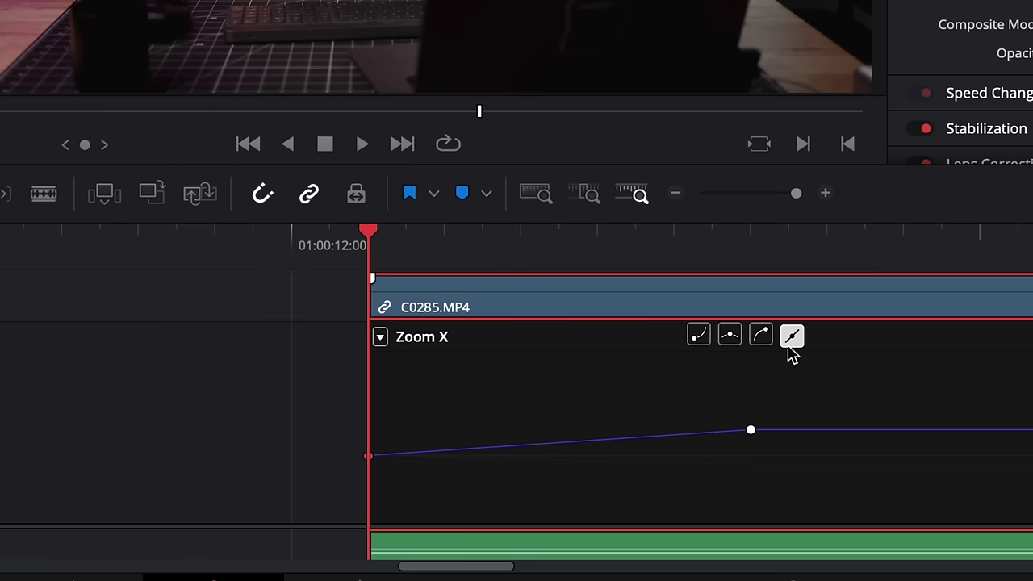
- Apply Ease Out to the 1.00 zoom keyframe and Ease In to the 1.30 keyframe, then play it back
click(698, 338)
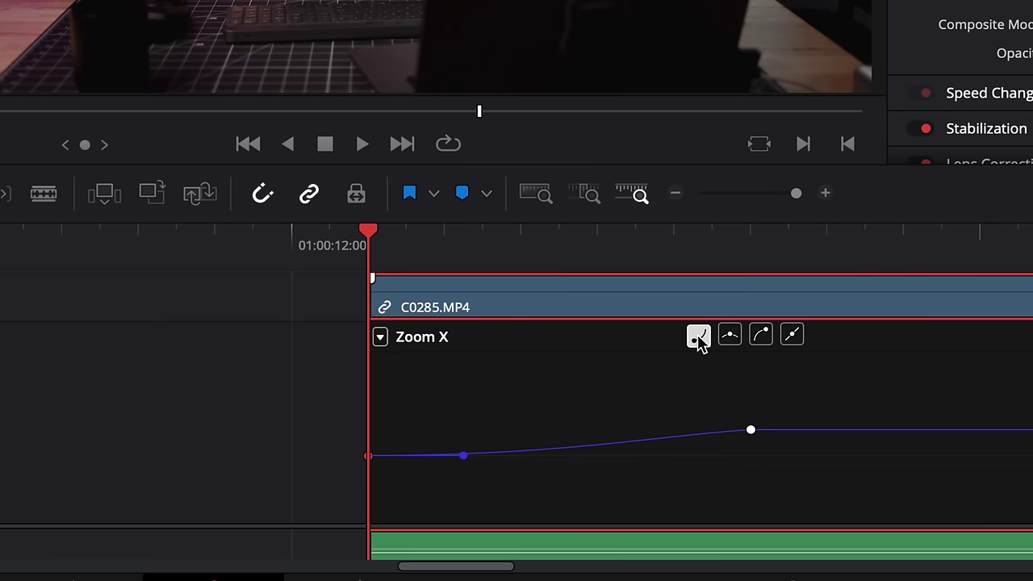
click(750, 430)
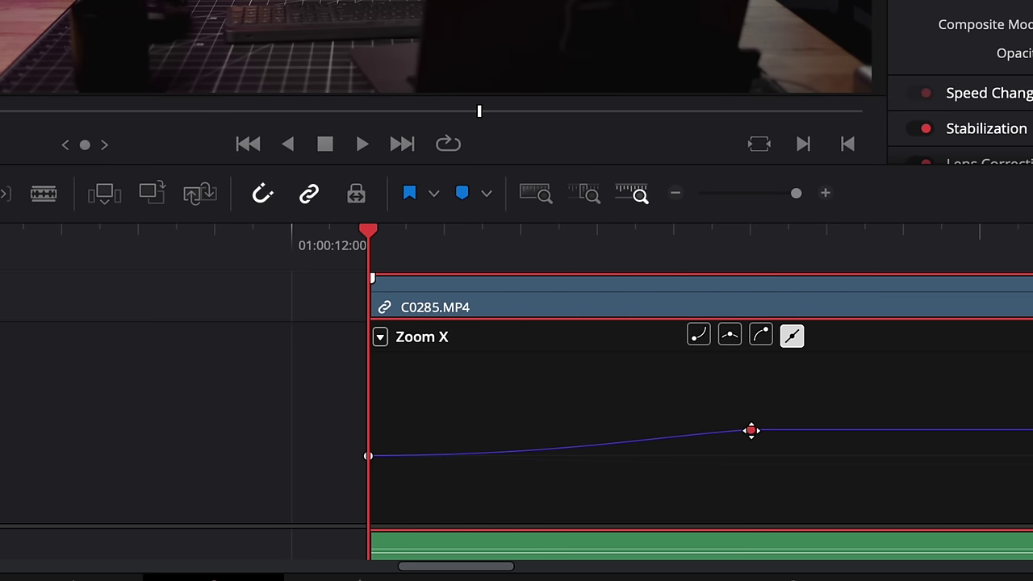
click(761, 337)
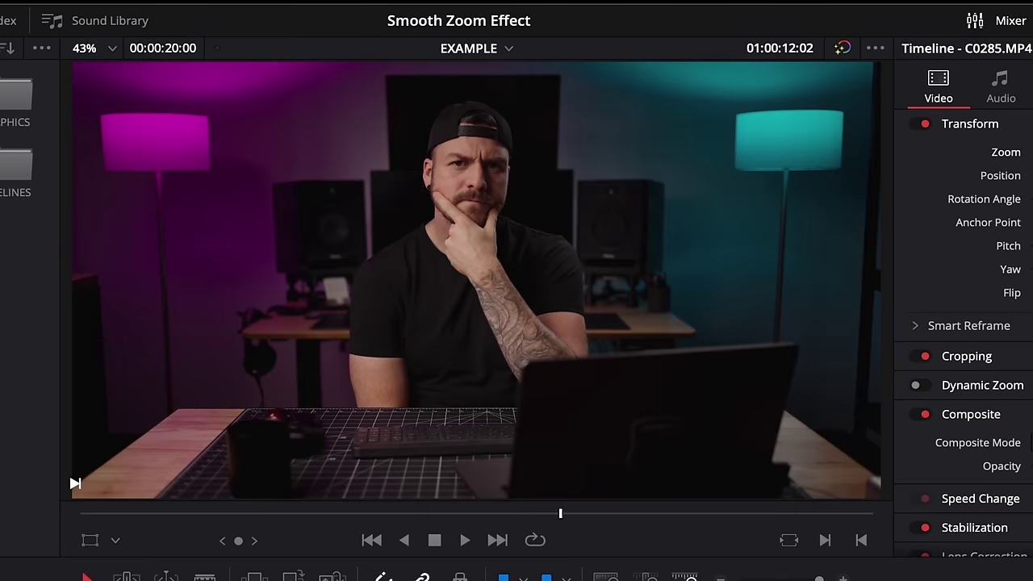
key(space)
key(space)
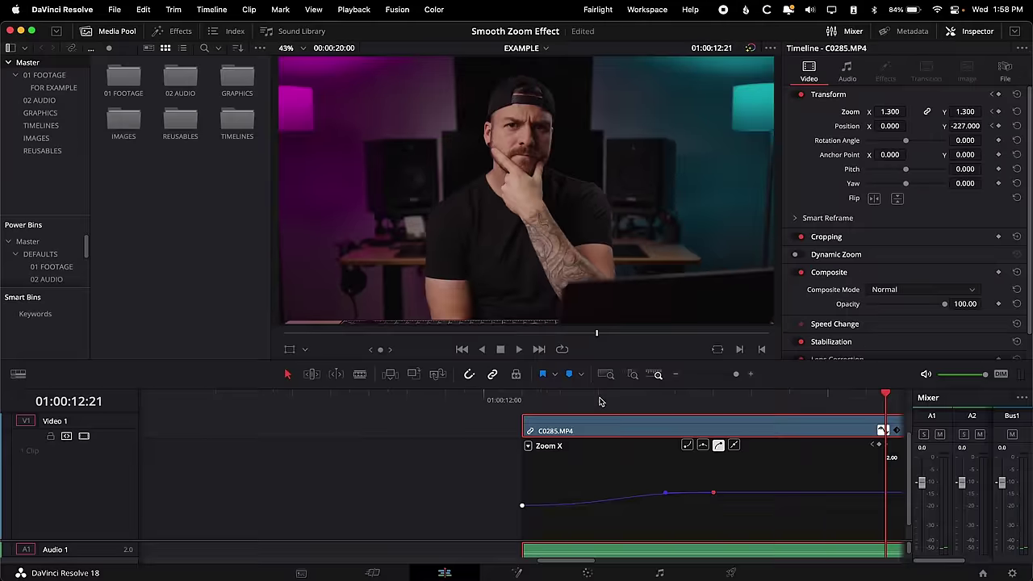
- Drag the playhead back into clip C0285.MP4 to 01:00:12:12
drag(570, 396, 522, 396)
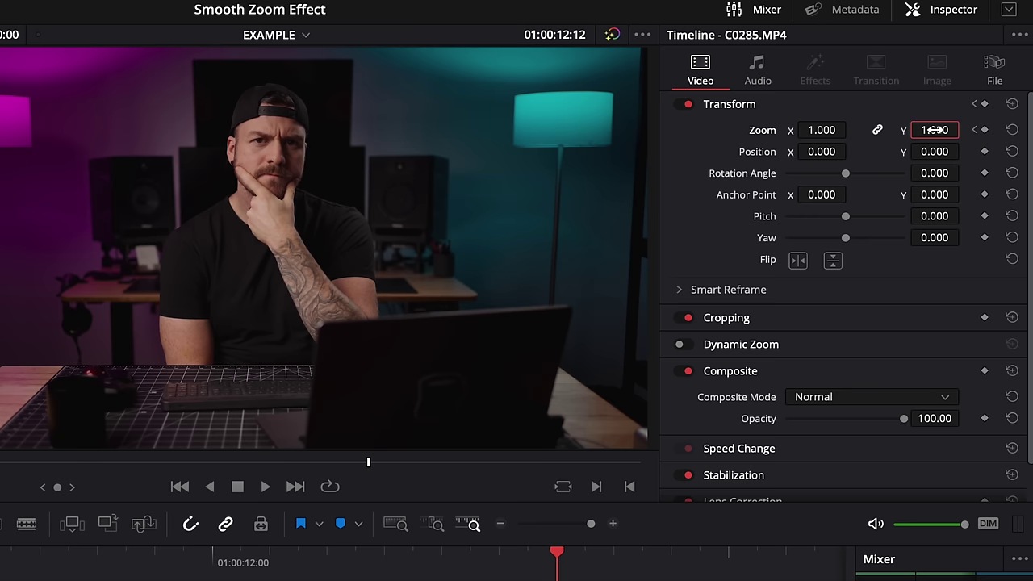
- Keyframe the zoom at 1.3 by entering it in the Zoom Y field
double_click(934, 130)
text(1.3)
key(Return)
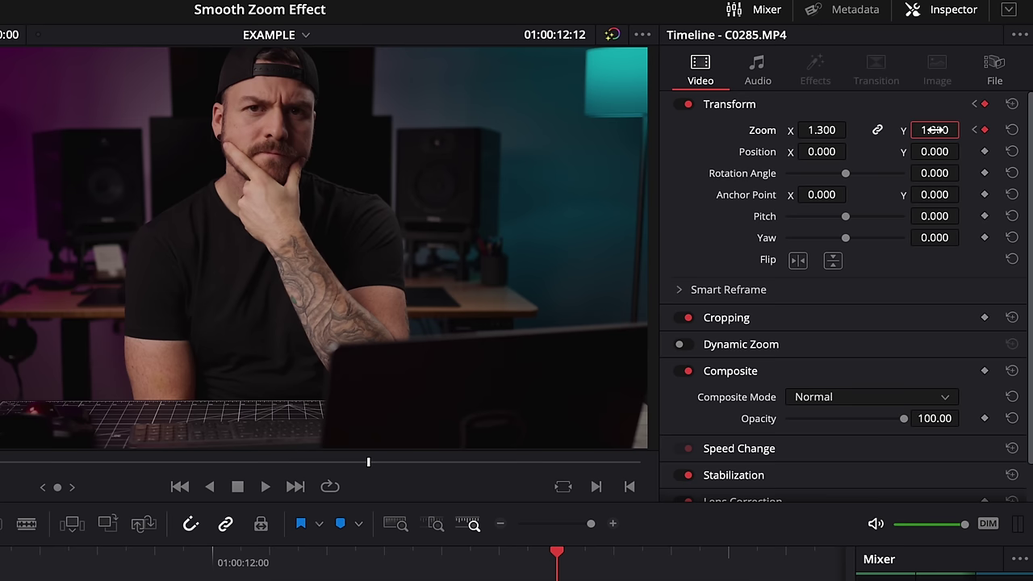
- Unlink Zoom X and Y, scrub Zoom Y to 1.190 to show the squash, then relink them
click(877, 130)
mouse_move(934, 130)
mouse_down()
mouse_move(895, 138)
mouse_move(903, 130)
mouse_move(845, 118)
mouse_move(987, 121)
mouse_move(933, 131)
mouse_up()
click(877, 131)
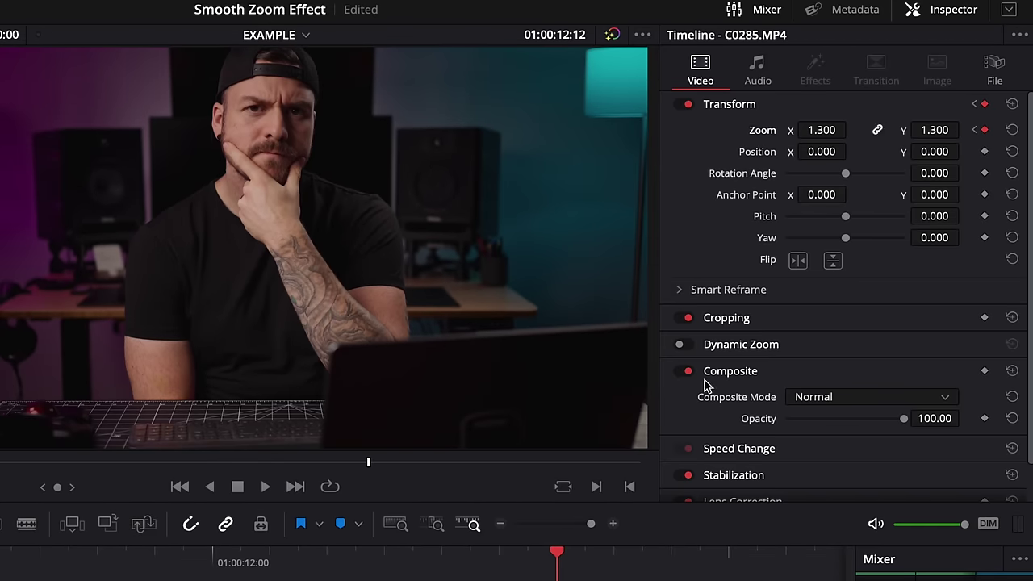
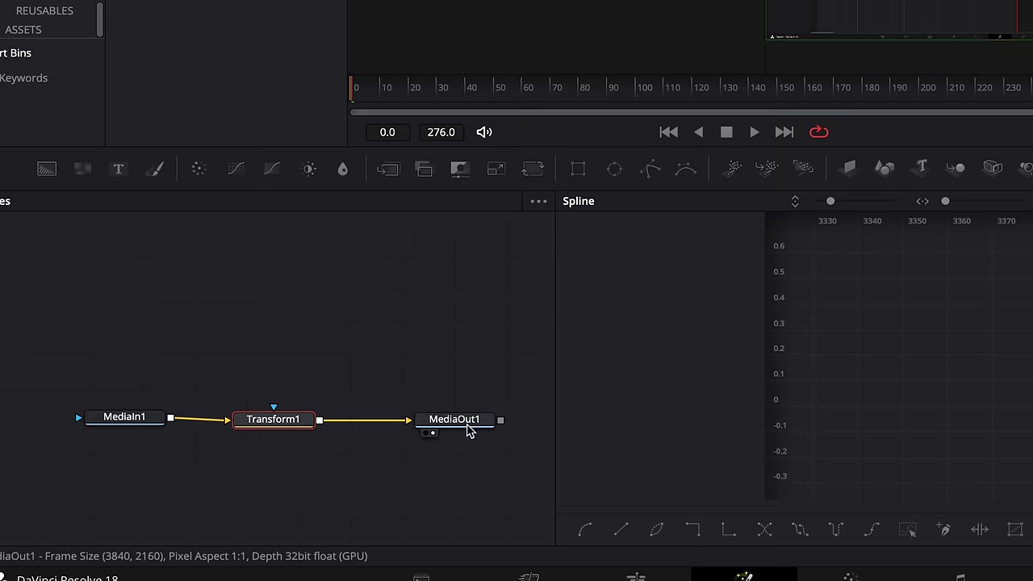
- Reconnect Transform1's output into MediaOut1, load Transform1's settings and scrub the clip back to frame 0
click(468, 427)
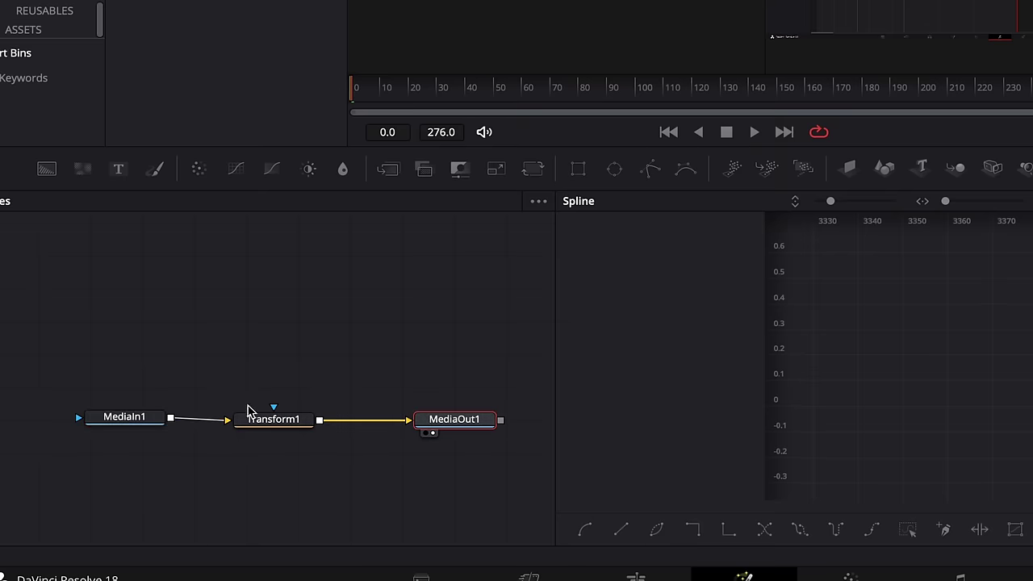
mouse_move(399, 425)
mouse_down()
mouse_move(357, 363)
mouse_move(383, 408)
mouse_move(408, 422)
mouse_up()
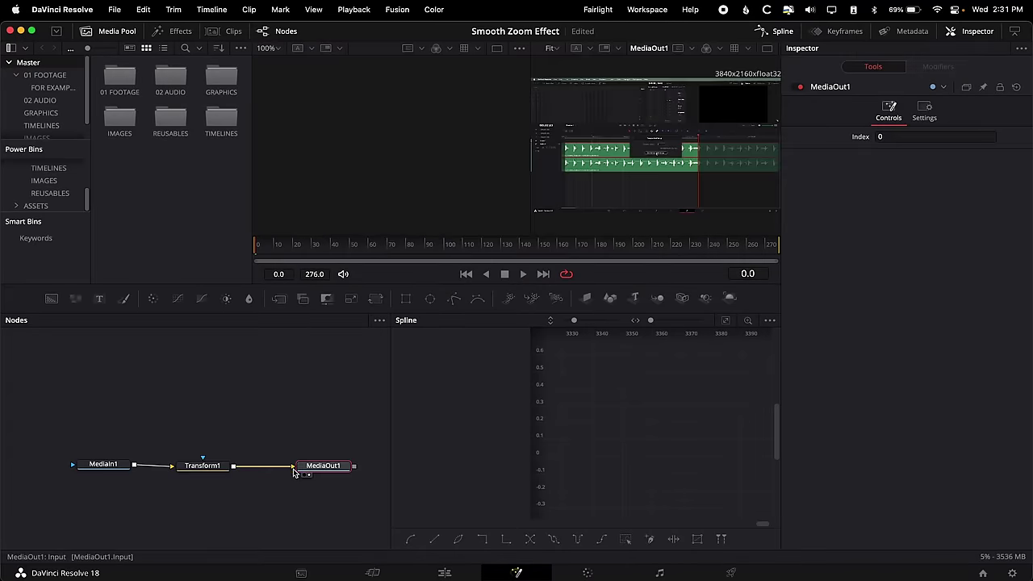
click(248, 435)
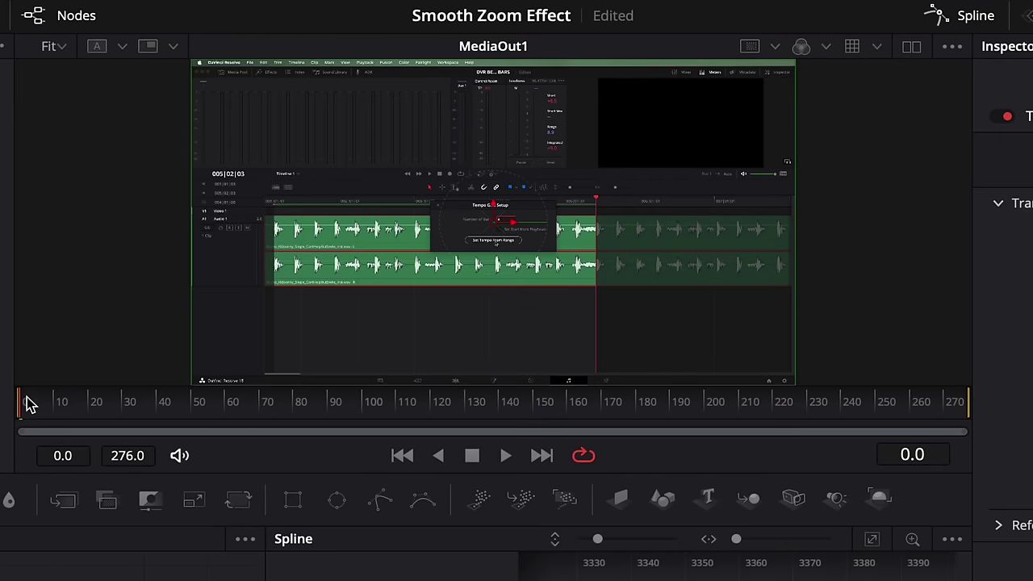
drag(24, 411, 305, 429)
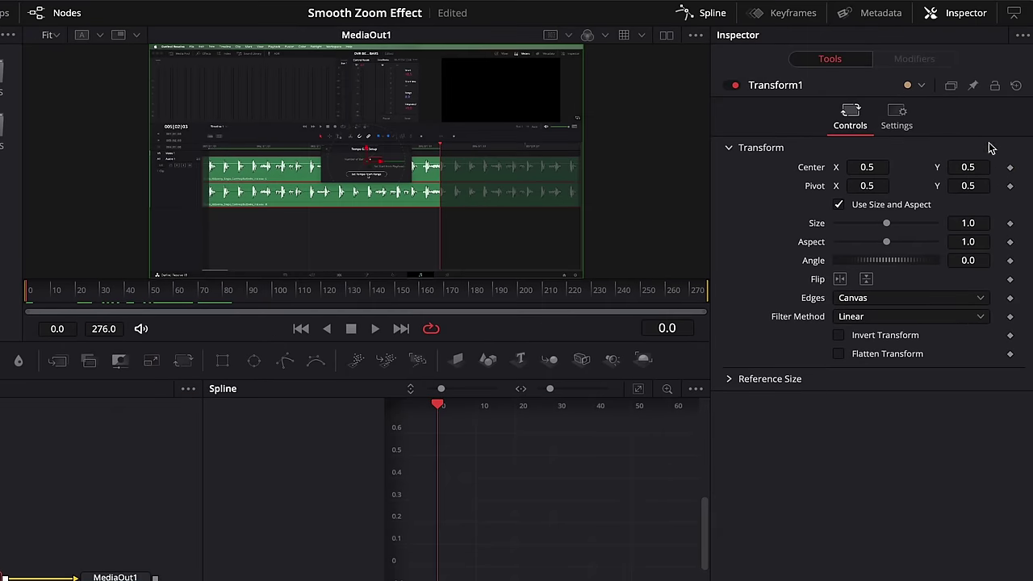
- Keyframe Transform1's Size at 1.0 on frame 0 and 2.0 on frame 10
click(1010, 224)
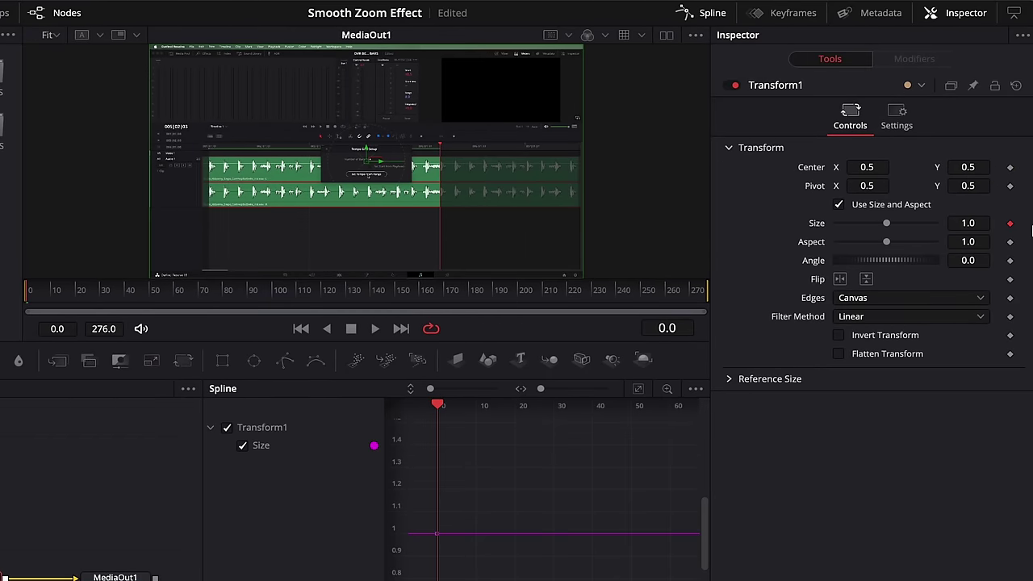
key(space)
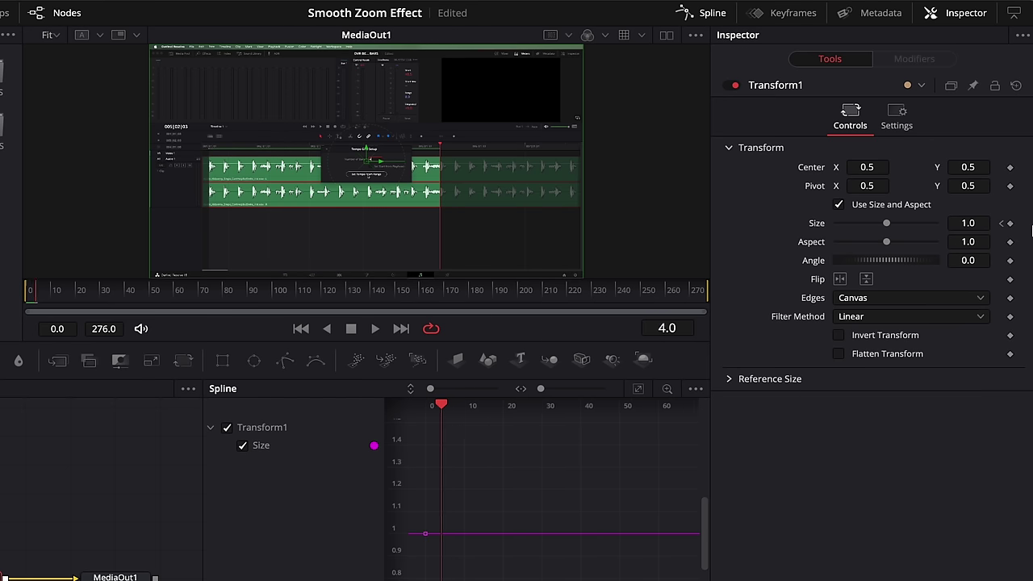
key(space)
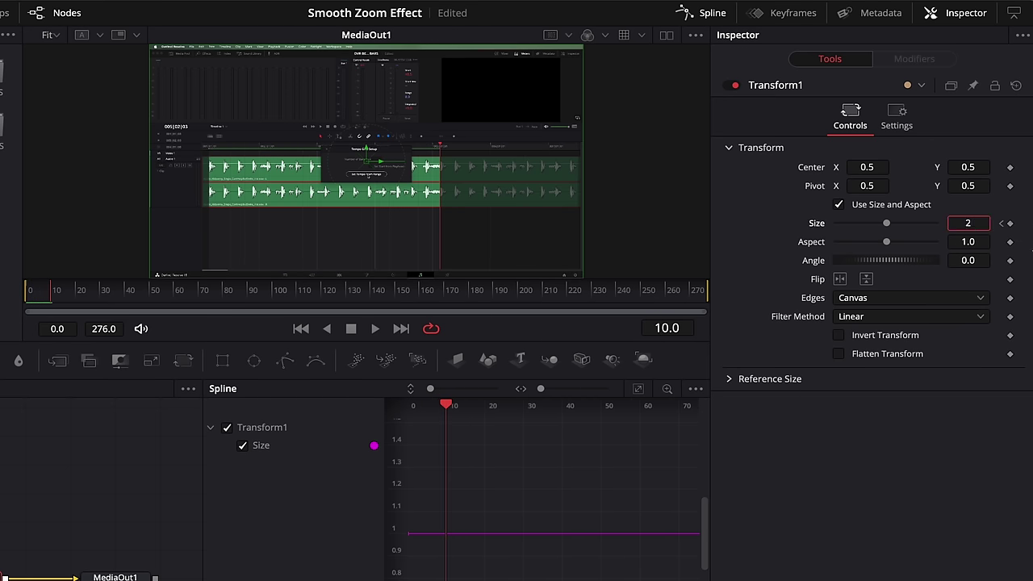
key(Tab)
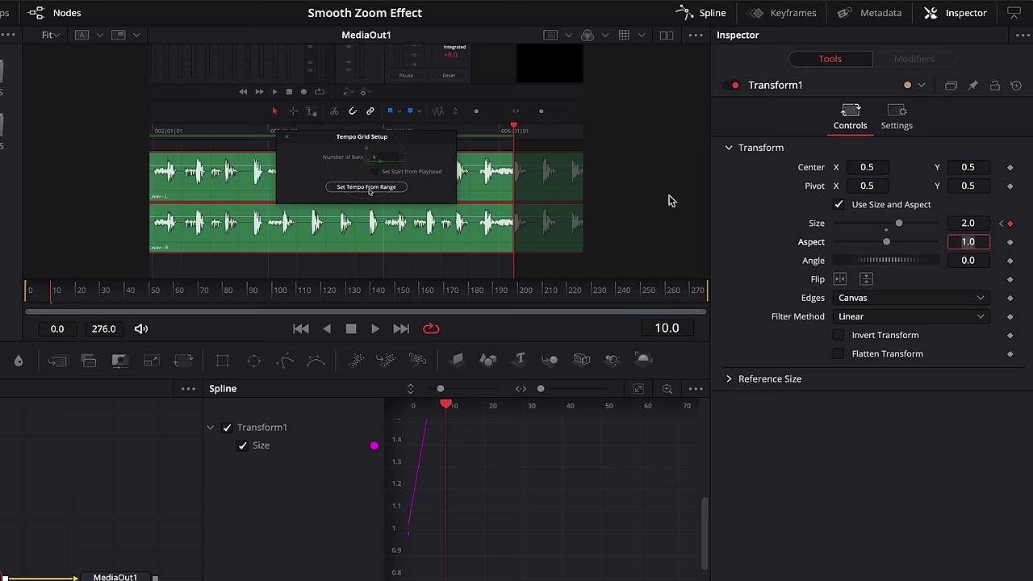
click(706, 14)
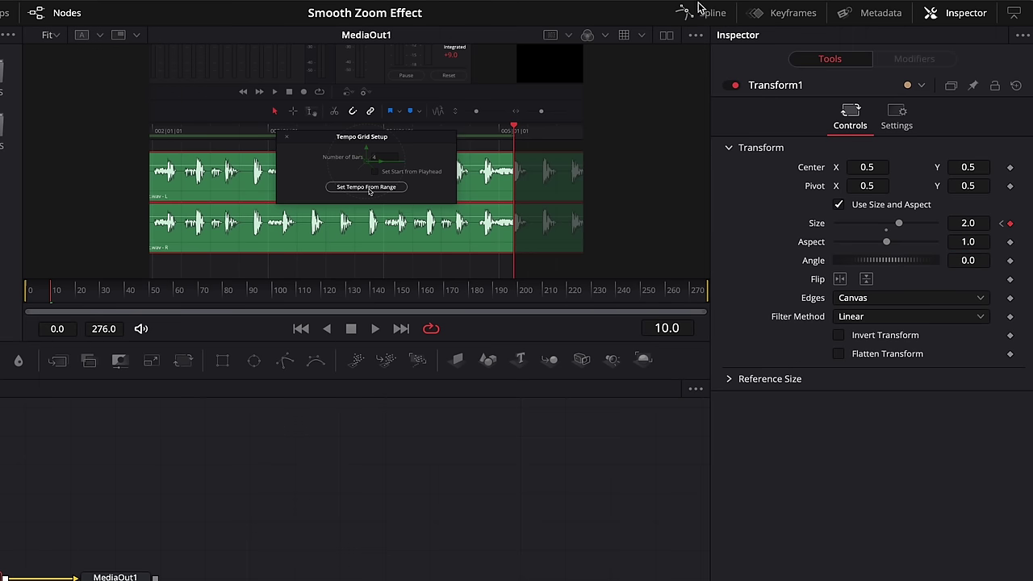
click(706, 14)
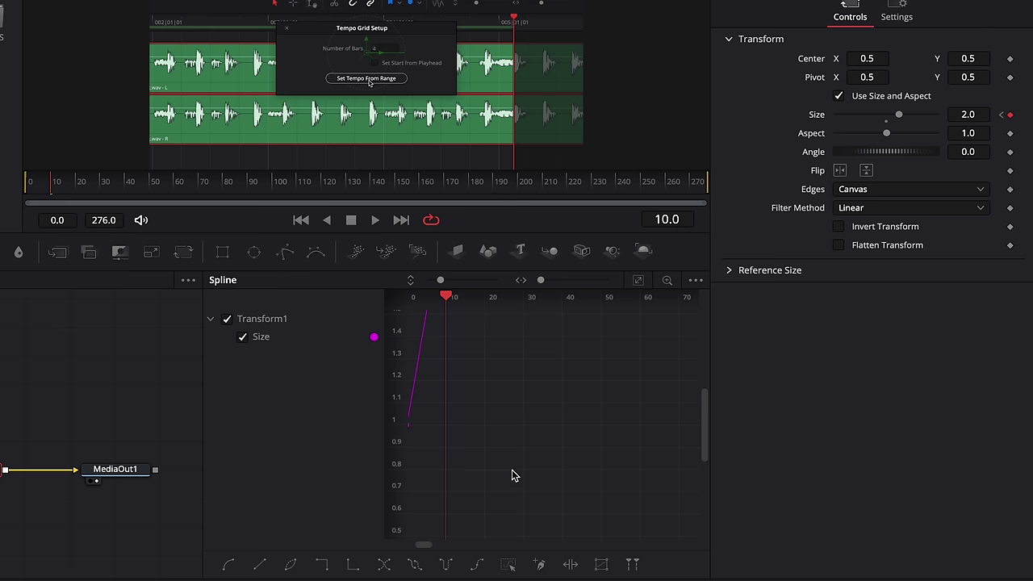
- Smooth both Size keyframes into an eased curve and play the zoom back from frame 0
click(638, 281)
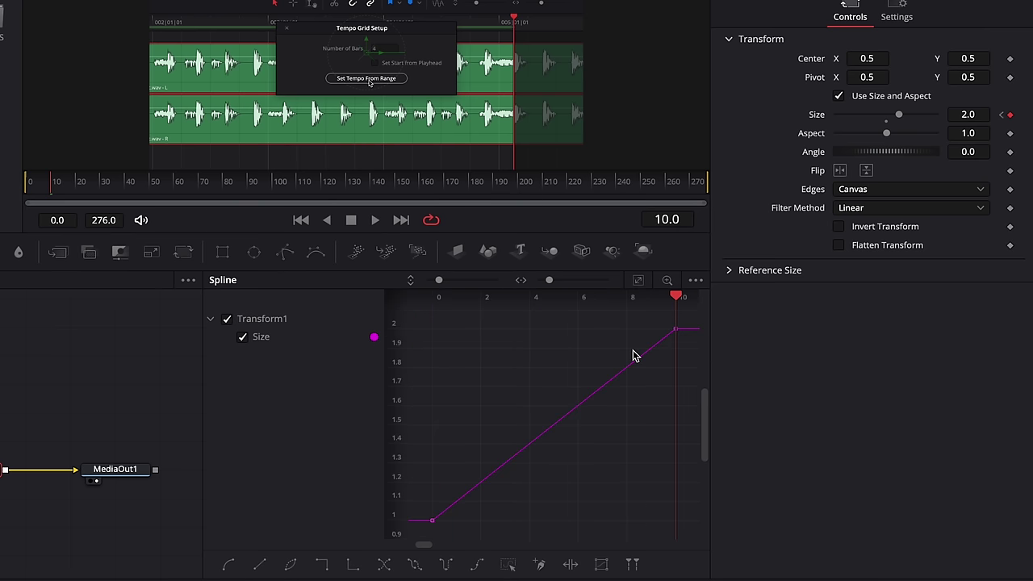
drag(690, 316, 422, 534)
scroll(642, 453, down, 1)
key(s)
drag(50, 186, 30, 186)
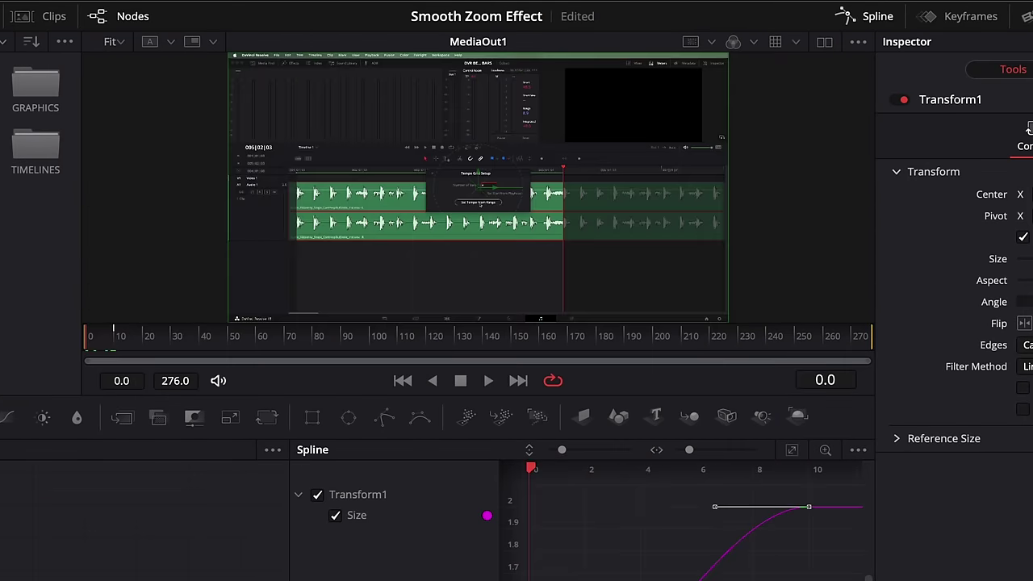
key(space)
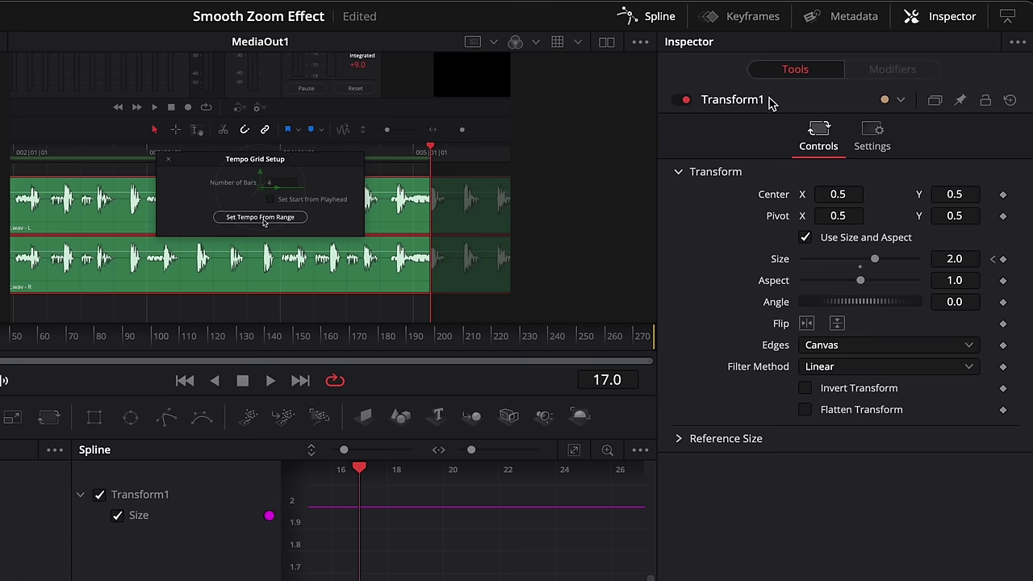
- Enable Motion Blur on Transform1 with Quality 10 and preview the zoom from the start
click(870, 140)
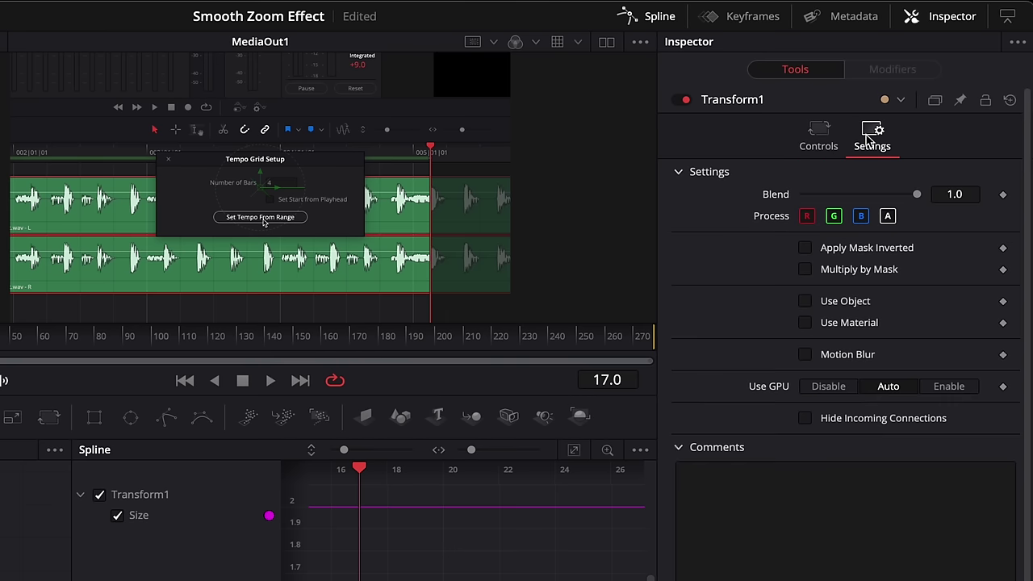
click(804, 355)
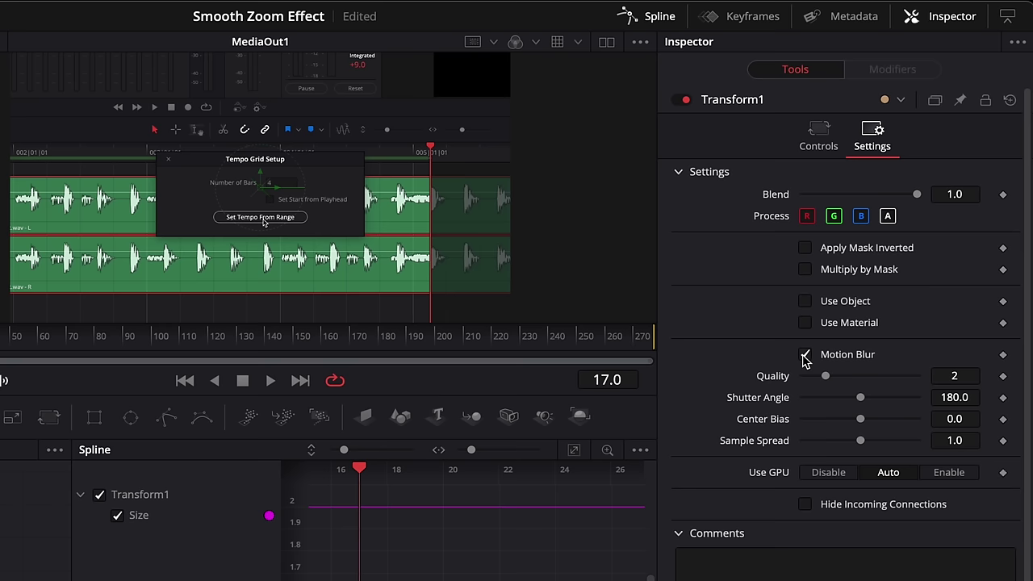
drag(825, 377, 1005, 393)
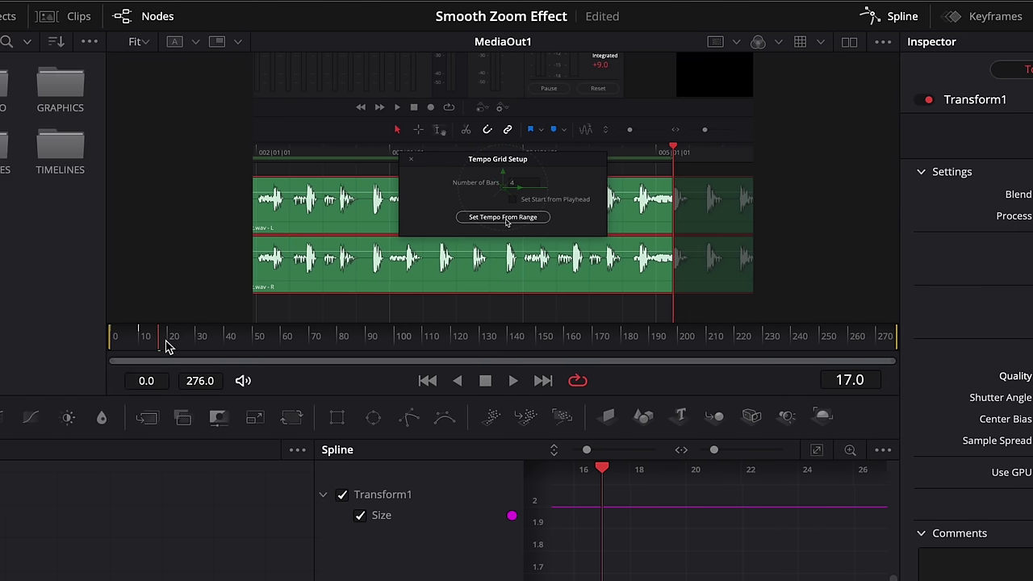
drag(157, 342, 141, 344)
key(space)
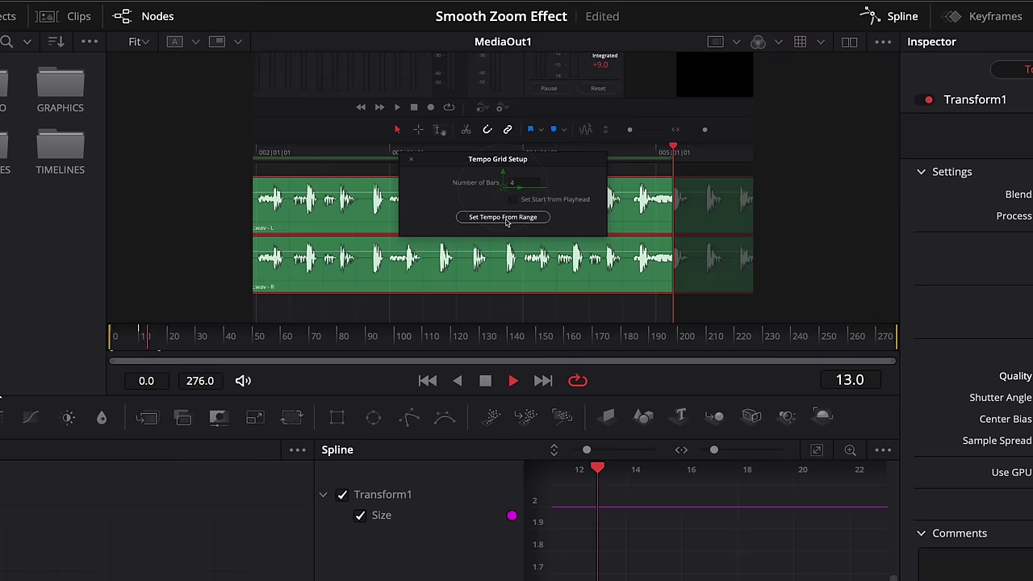
key(space)
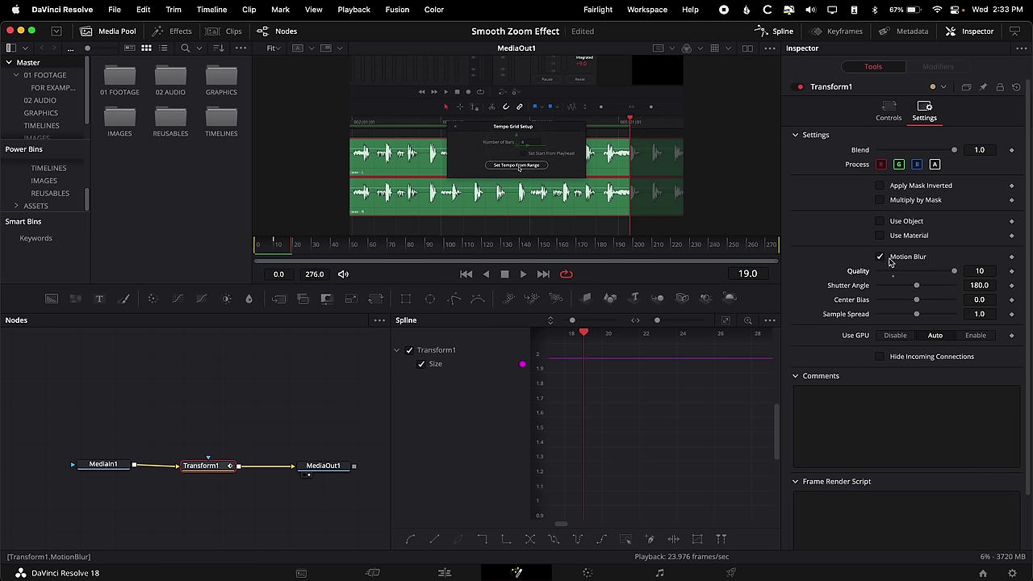
- Disable Transform1's Motion Blur and move the playhead to frame 67
click(890, 263)
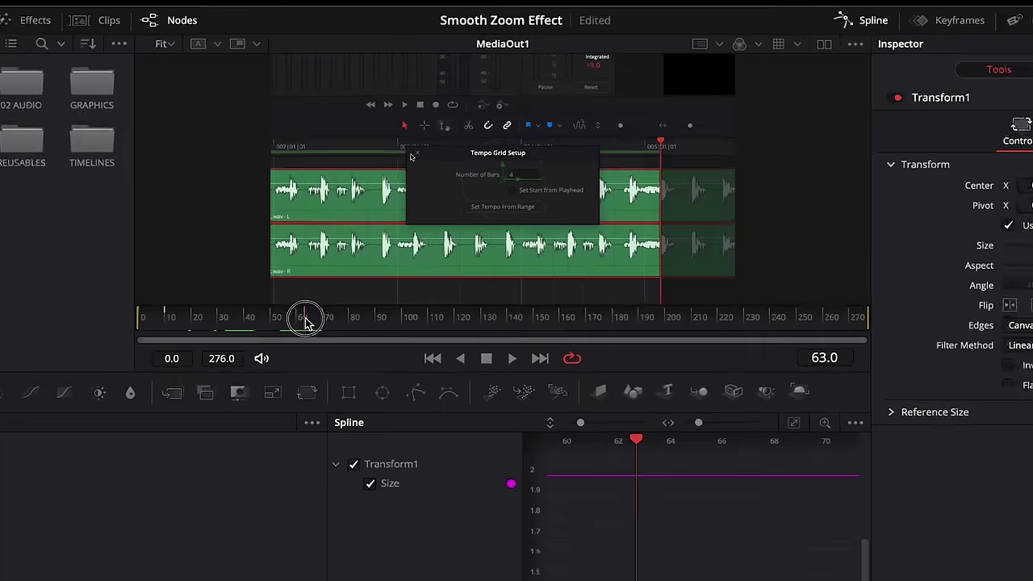
drag(305, 321, 298, 343)
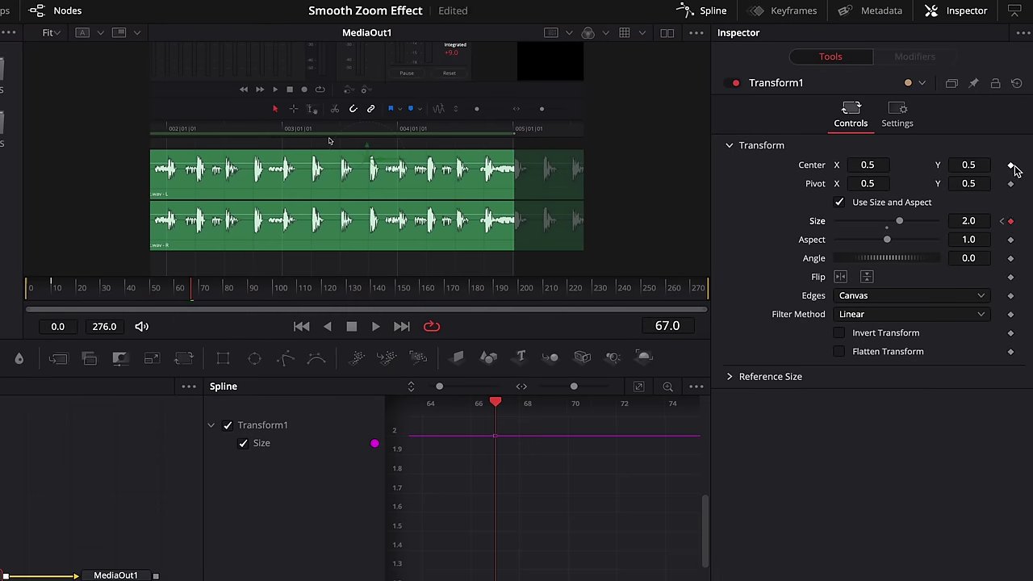
- Keyframe Center at frame 67, then at frame 77 set Size 2.5 and Center X to about 1.068
click(1012, 166)
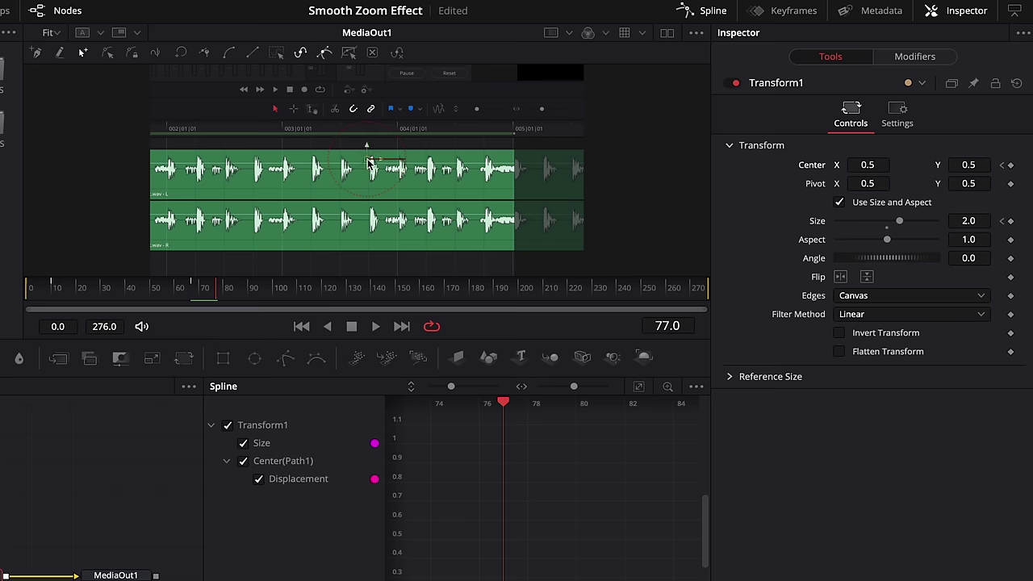
drag(369, 166, 404, 164)
key(ctrl+z)
drag(868, 163, 909, 165)
drag(968, 224, 968, 224)
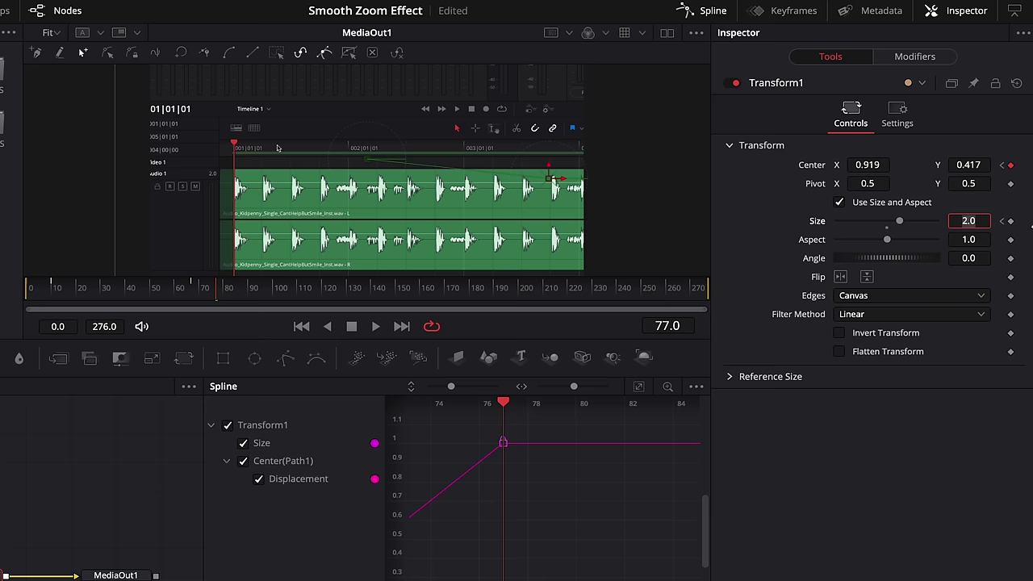
text(2.5)
key(Tab)
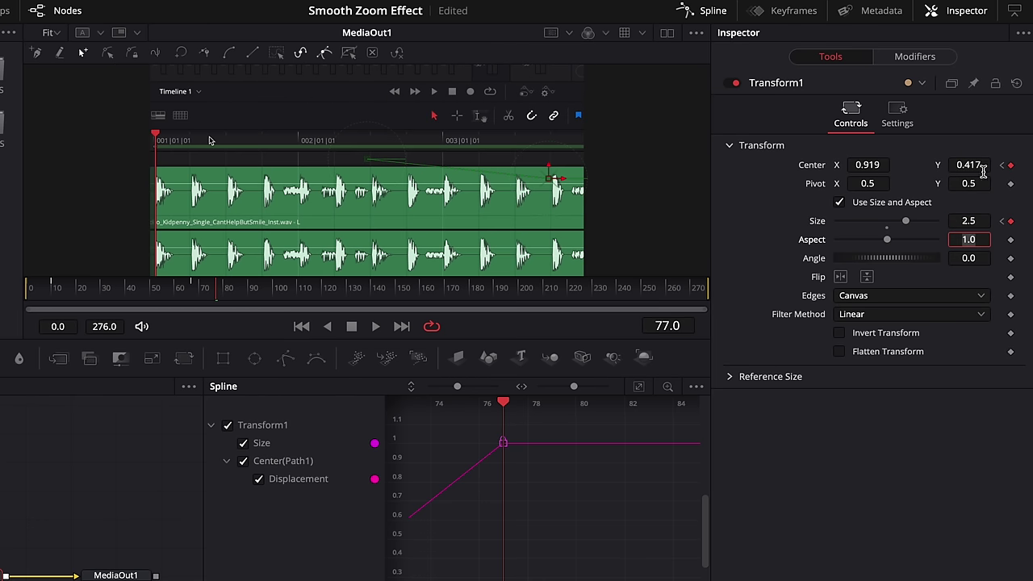
drag(867, 164, 992, 165)
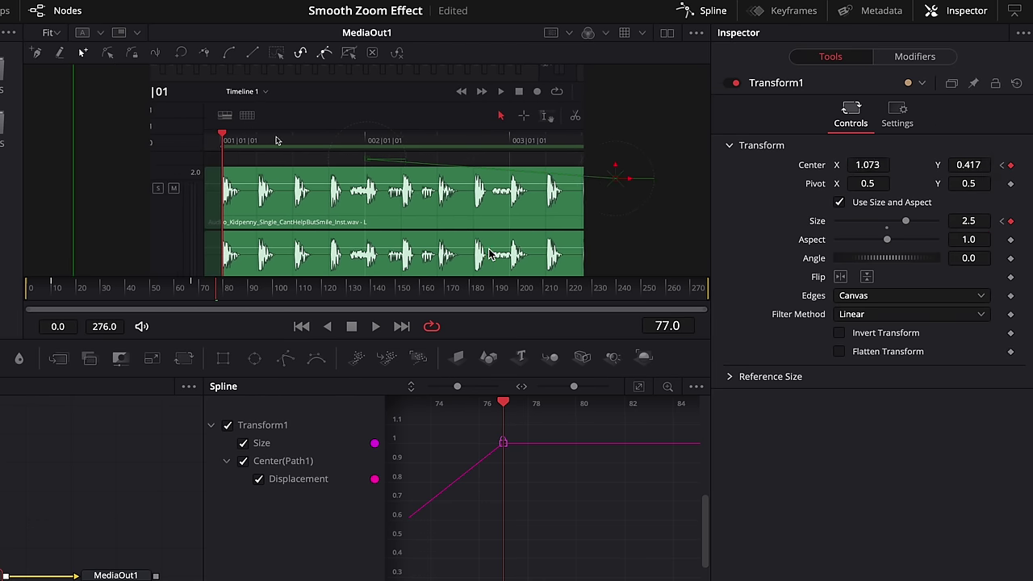
- Replay the beat and raise Center Y to 0.546 at frame 77
click(192, 295)
key(space)
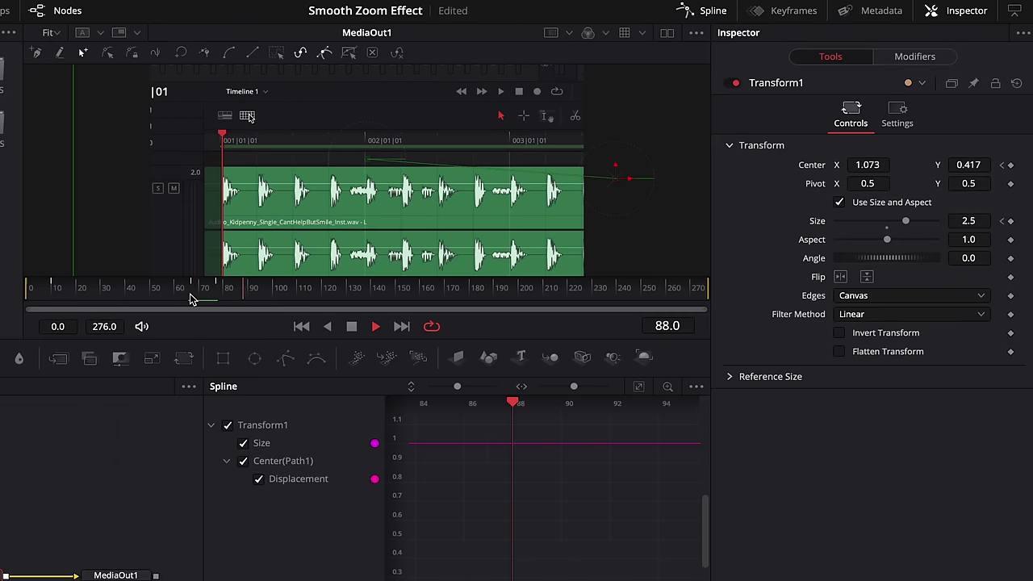
click(221, 289)
drag(968, 165, 1017, 164)
mouse_move(218, 295)
mouse_down()
mouse_move(200, 293)
mouse_move(221, 293)
mouse_up()
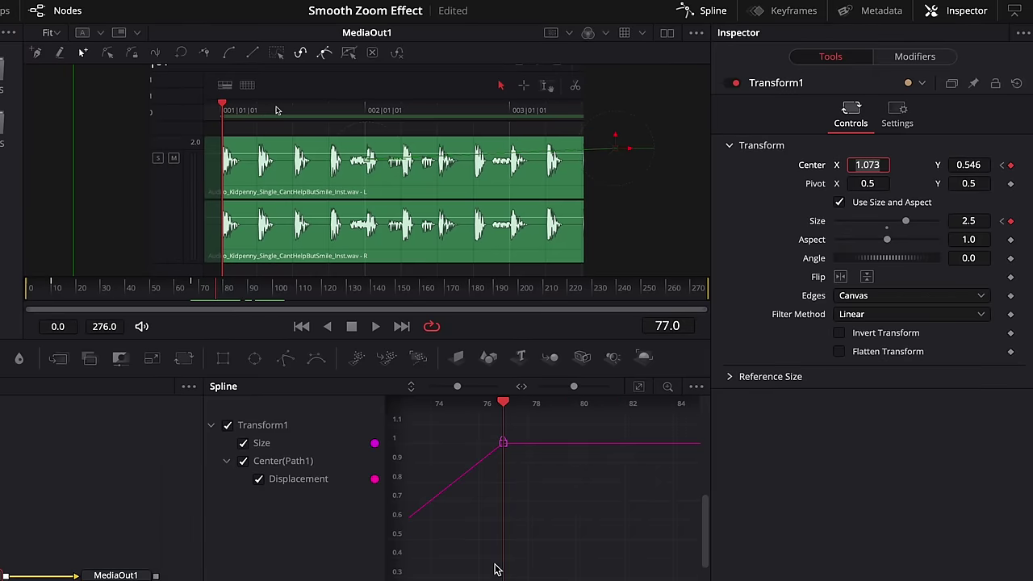
- Fit all curves in the spline graph and box-select the end keyframes of both curves
click(640, 310)
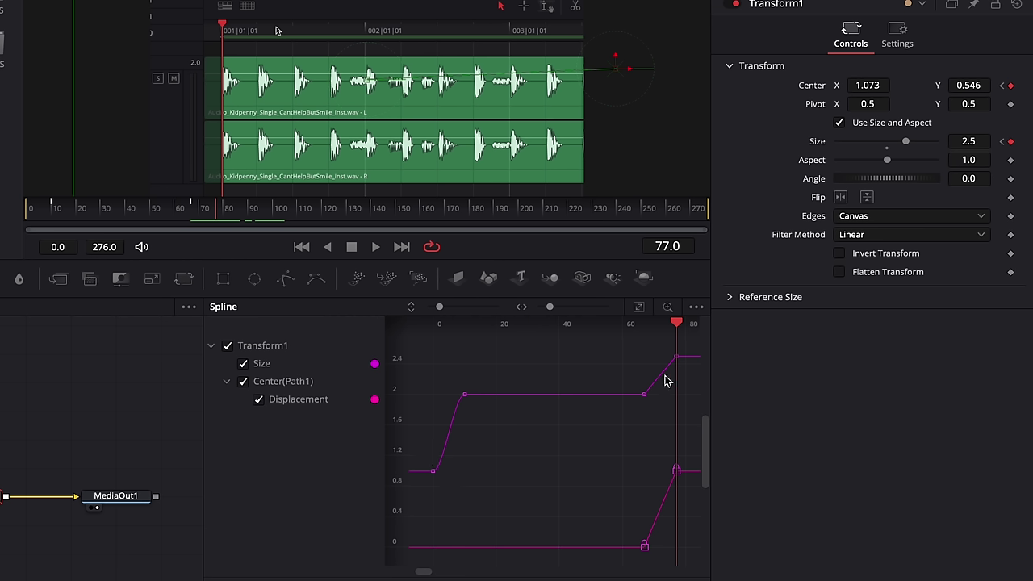
click(643, 546)
drag(684, 341, 582, 566)
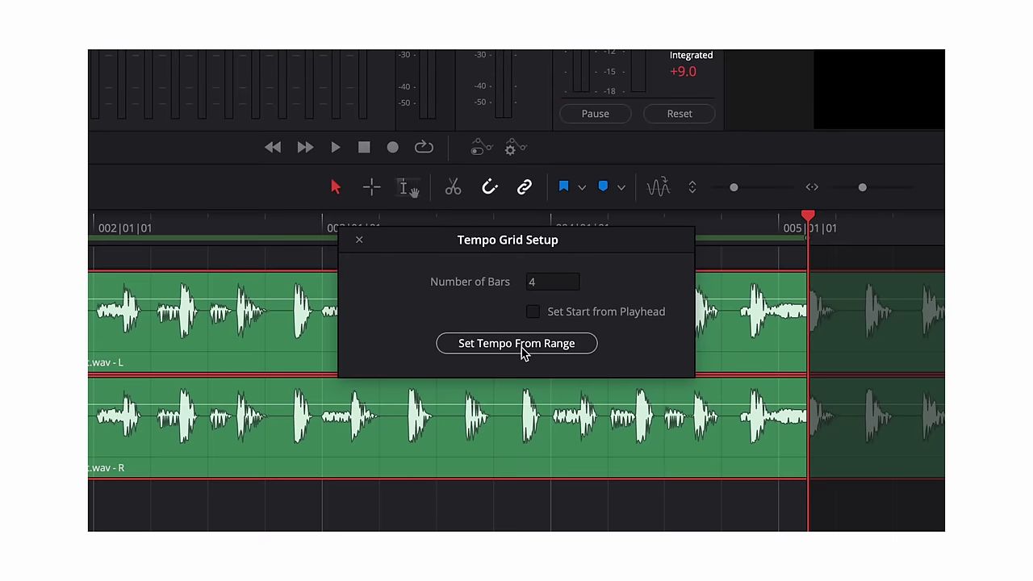
- Set the tempo from the selected four-bar range and check the resulting 112.006 tempo
click(521, 345)
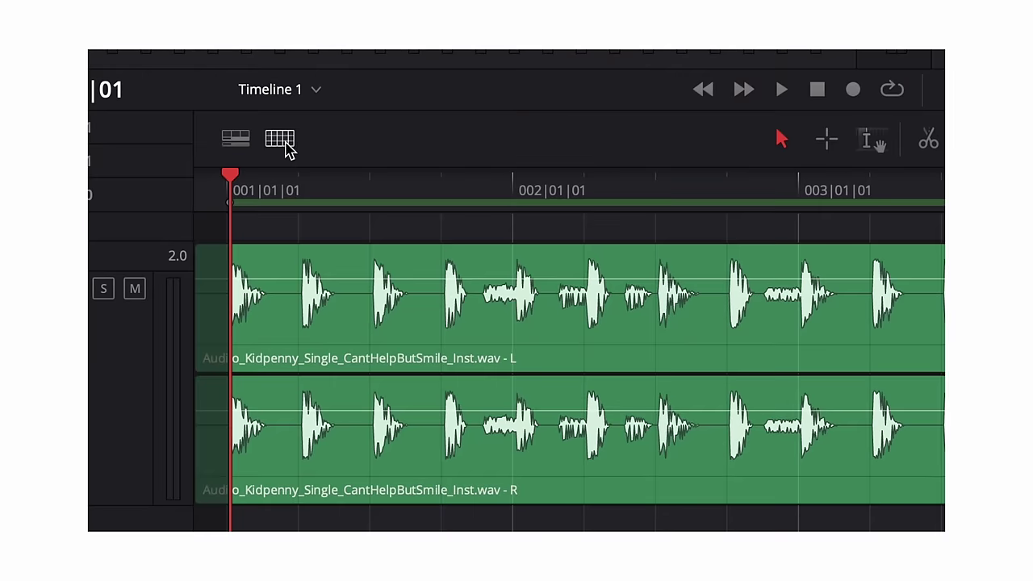
click(280, 139)
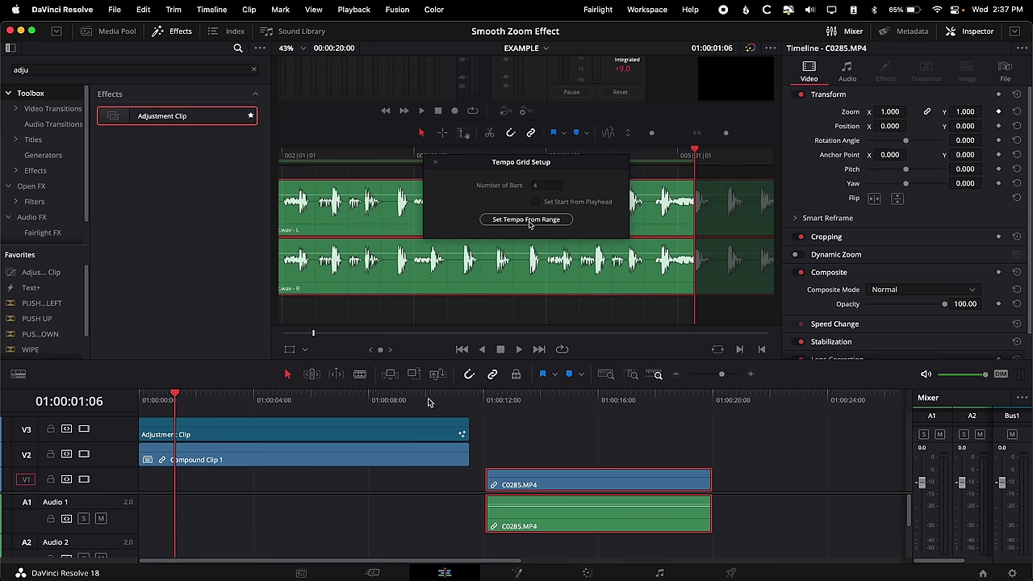
click(505, 403)
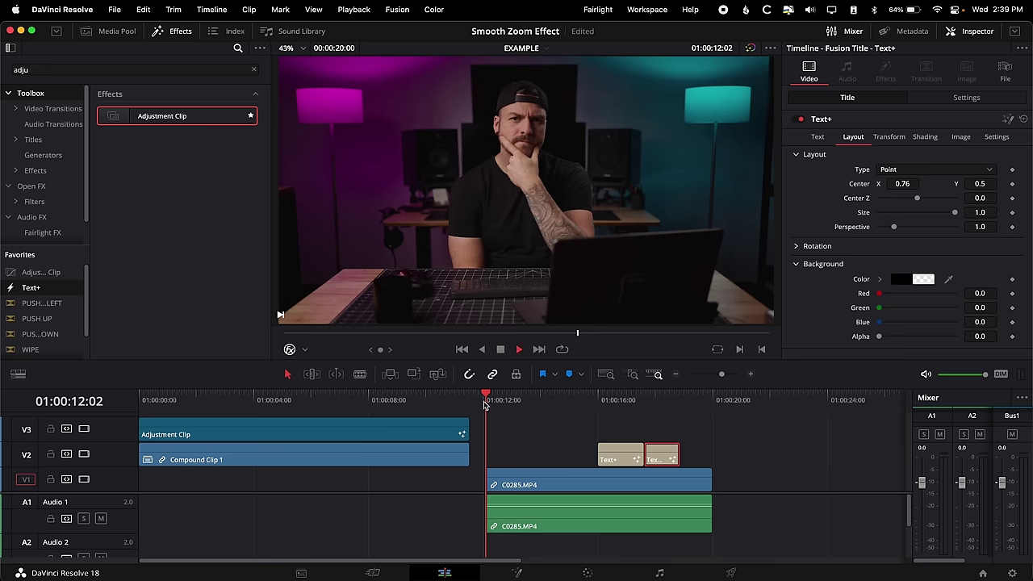
key(space)
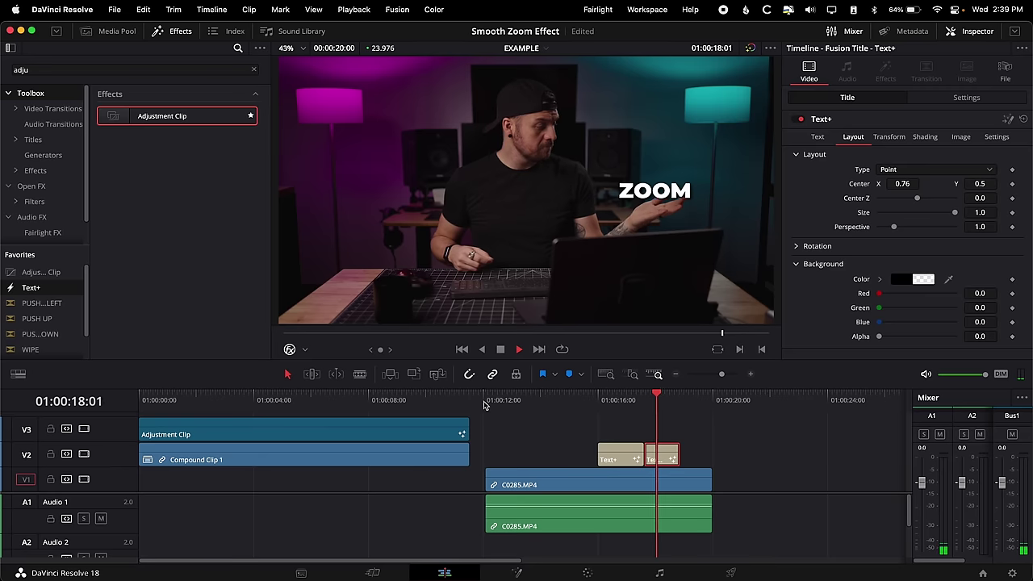
- Place an Adjustment Clip on V3 over C0285.MP4 and open it in the Fusion page
click(484, 401)
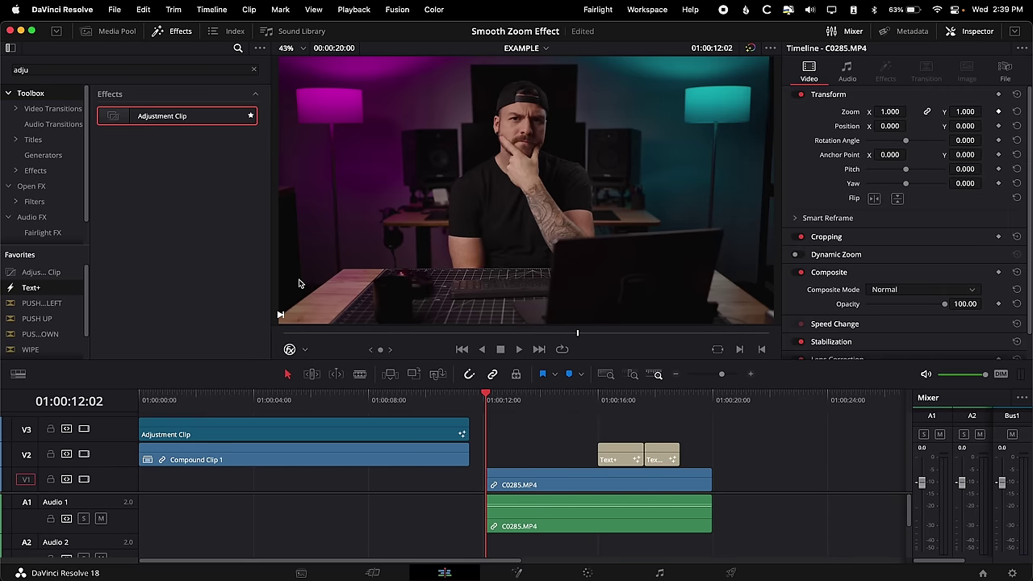
drag(151, 115, 708, 430)
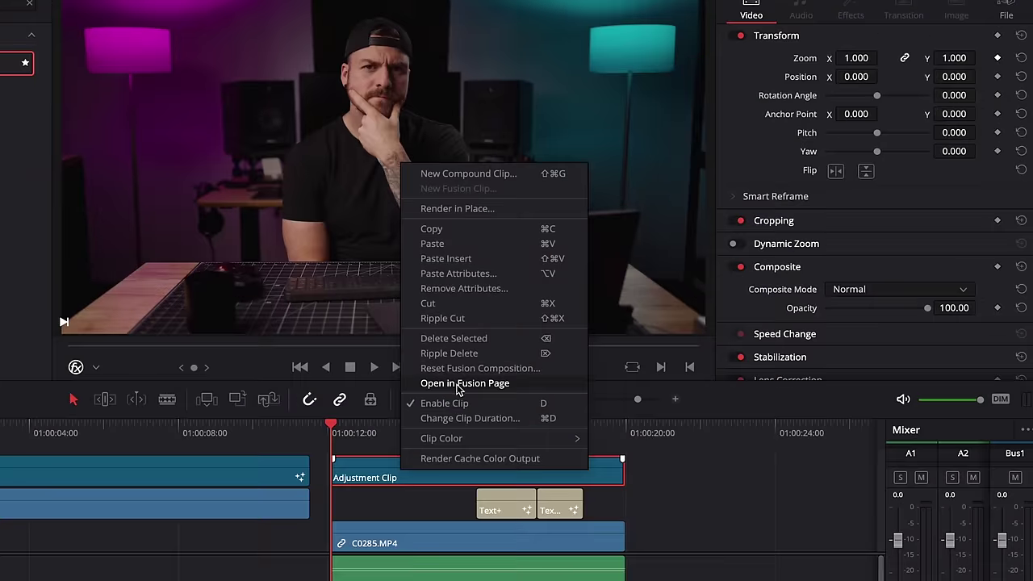
click(512, 379)
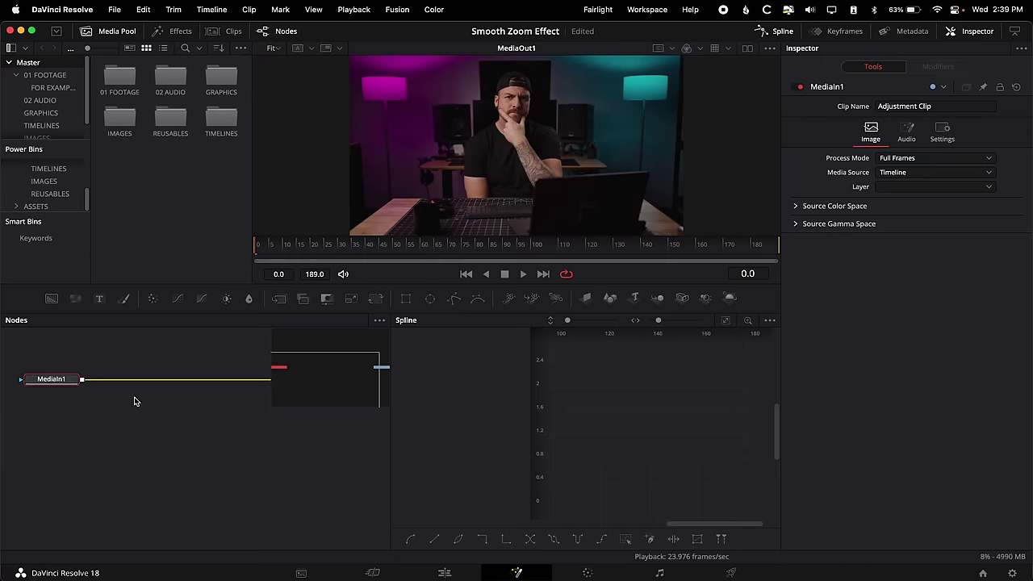
- Add a Transform node after MediaIn1 through the tool search
key(shift+space)
text(transfor)
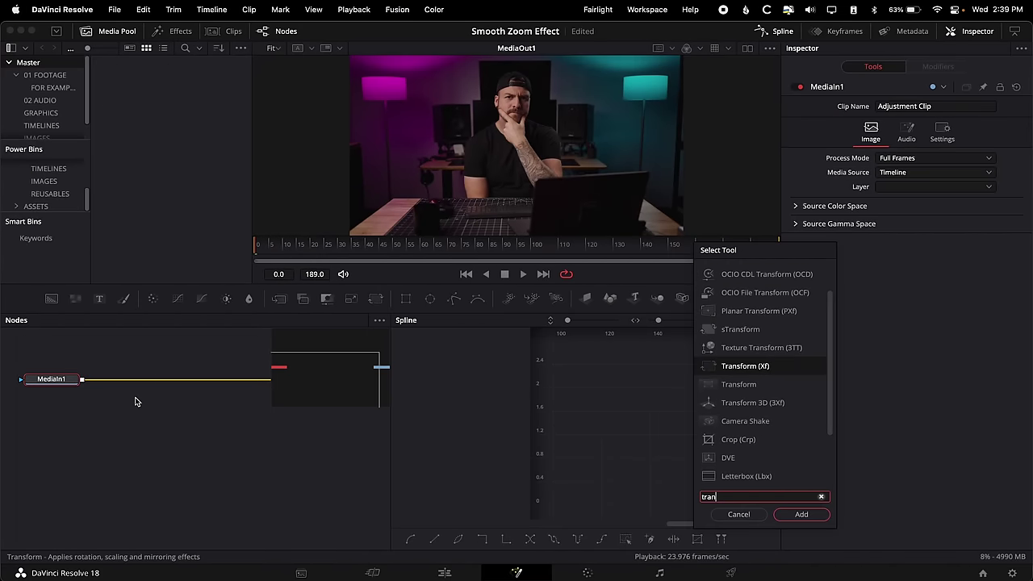
key(Return)
drag(130, 381, 177, 384)
- Keyframe Size and Center at frame 33, then set Size 2.0 and Center Y 0.047 at frame 43
click(349, 248)
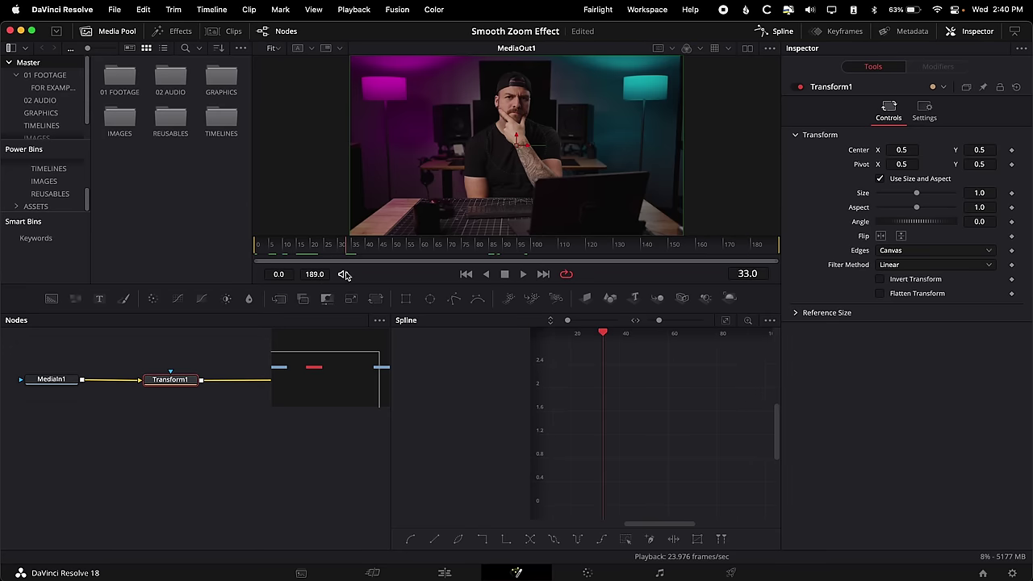
click(1011, 193)
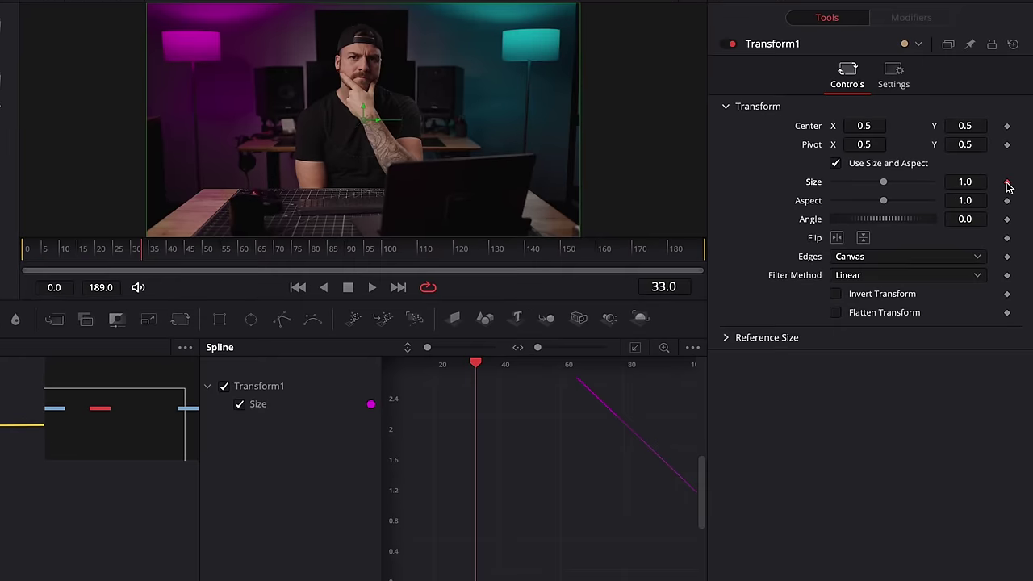
click(1011, 149)
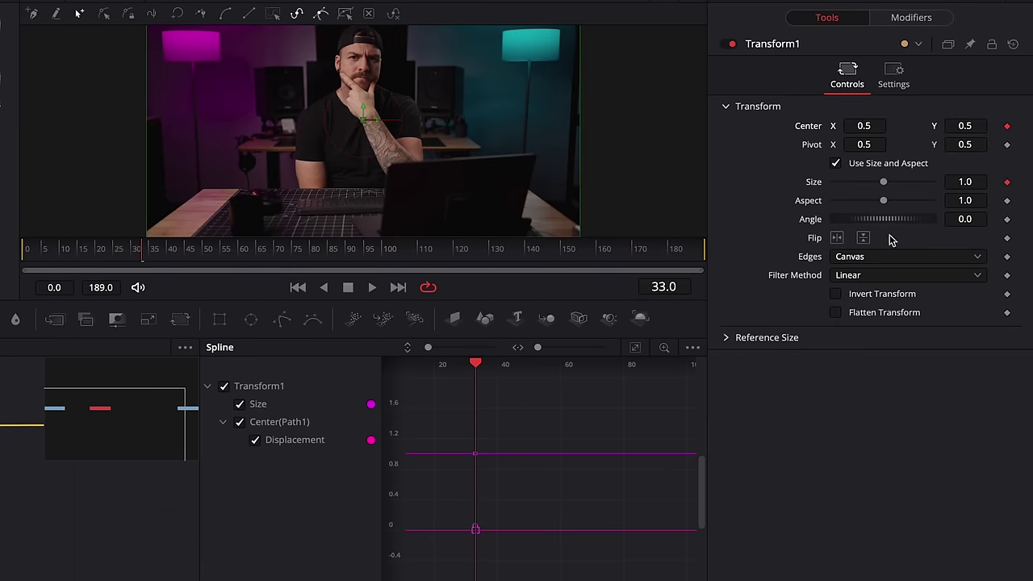
click(964, 181)
text(2)
key(Tab)
drag(964, 127, 611, 159)
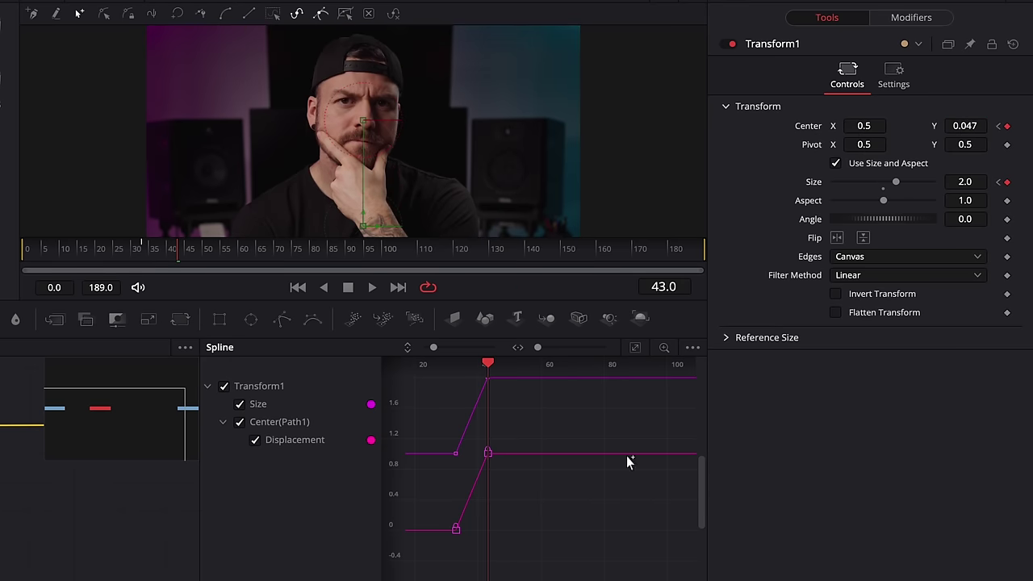
- Smooth the zoom keyframes into eased curves, preview them, and keyframe Size at frame 101
click(635, 348)
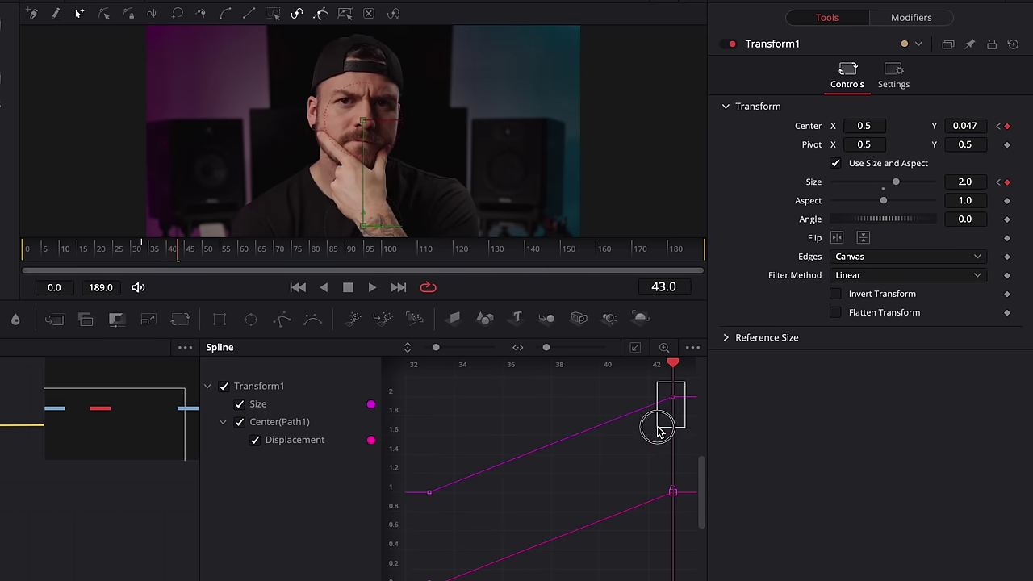
key(shift+s)
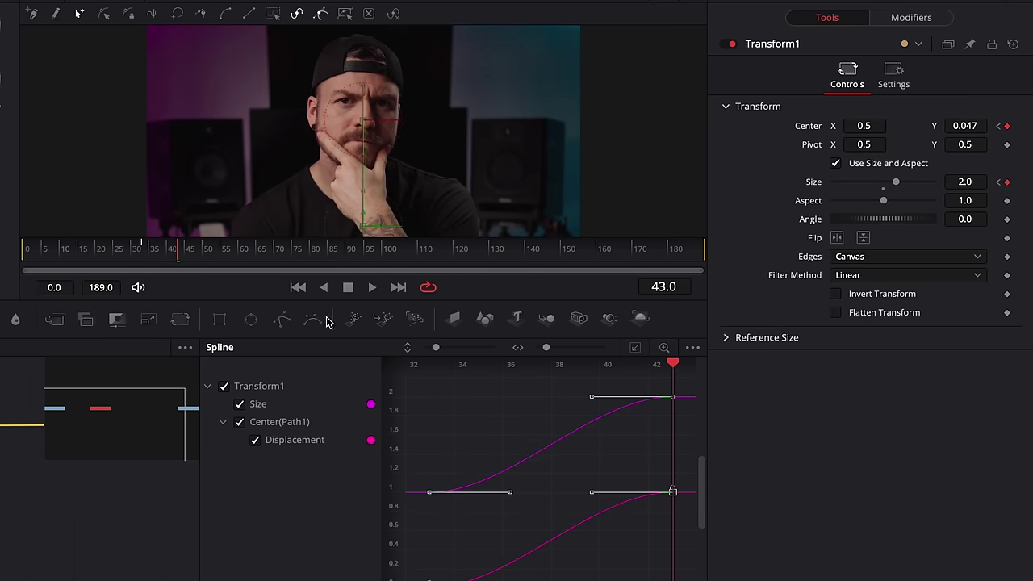
drag(184, 257, 387, 257)
click(1007, 182)
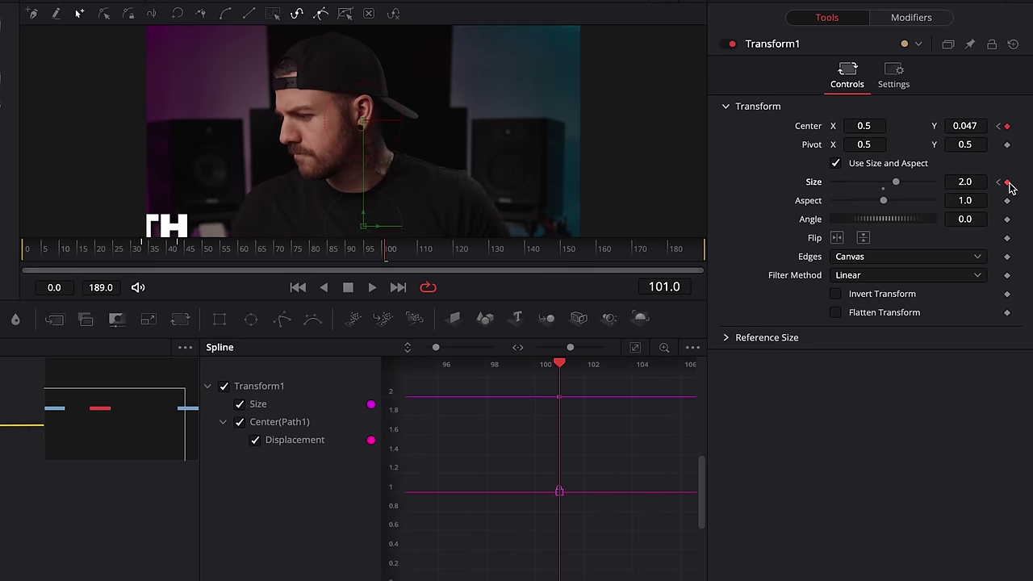
- Keyframe Center at frame 91, then set Center to 0.92, 0.249 at frame 101
key(j)
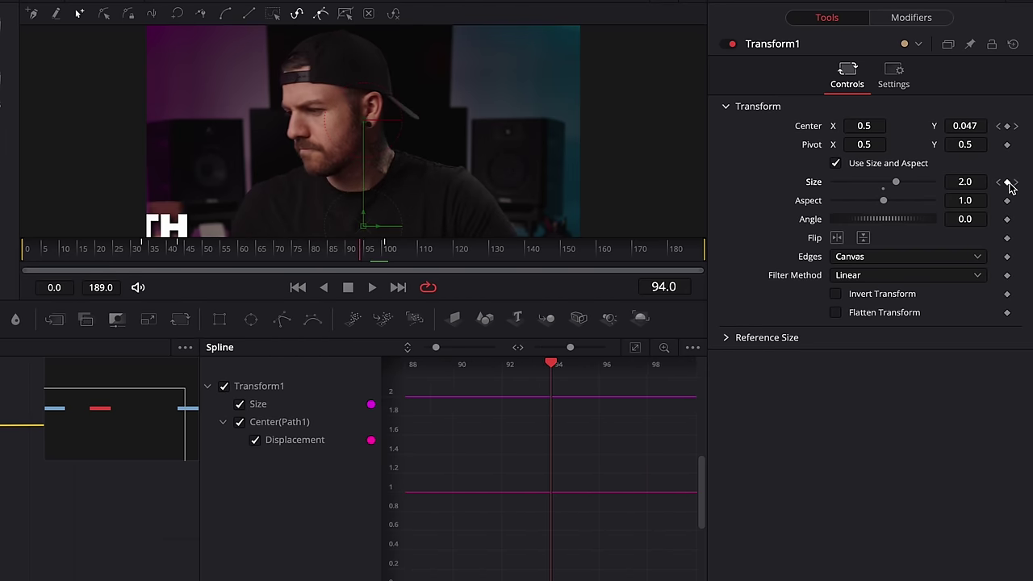
key(Left)
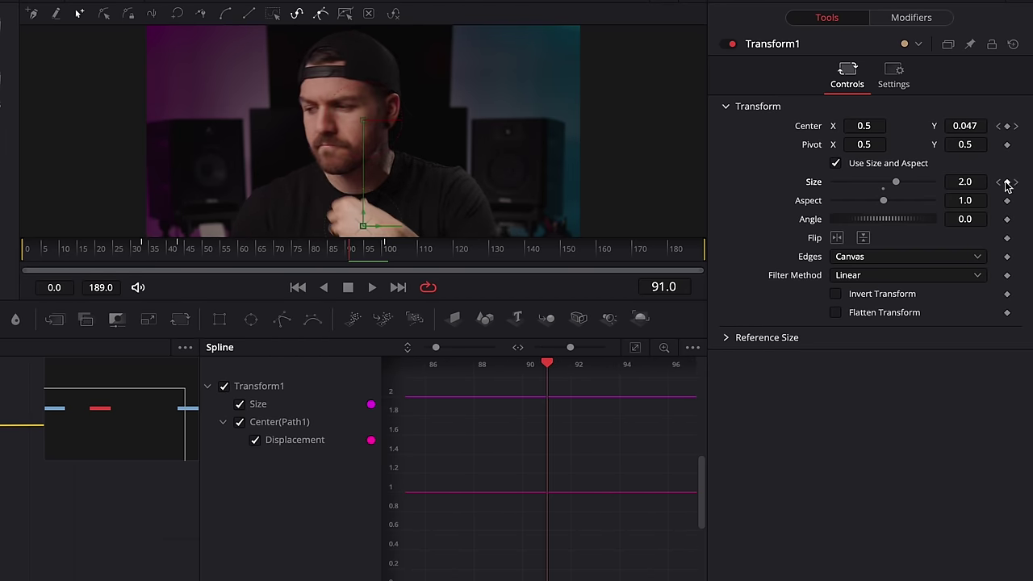
click(1007, 126)
key(space)
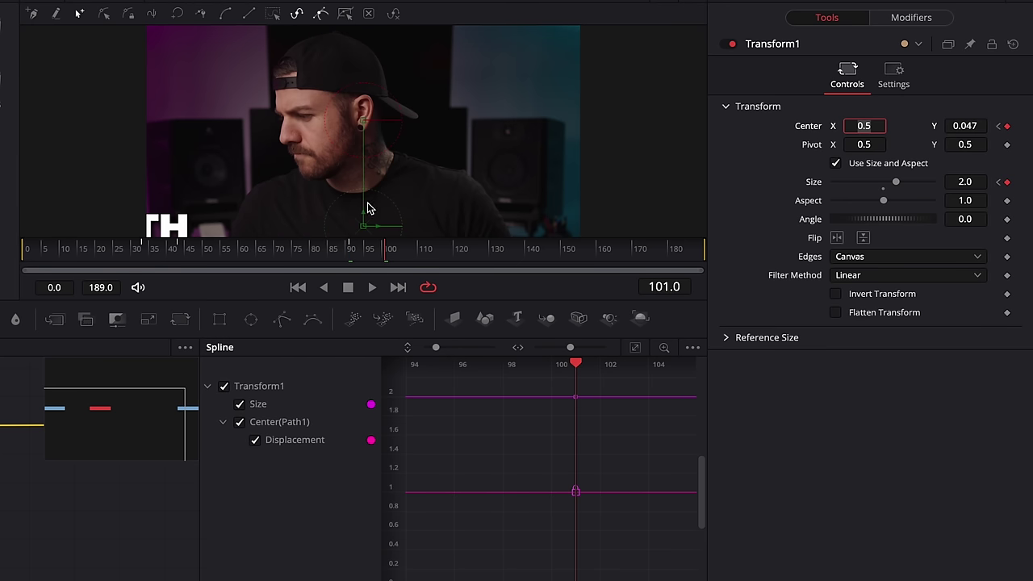
text(0.92)
key(Tab)
text(0.249)
key(Return)
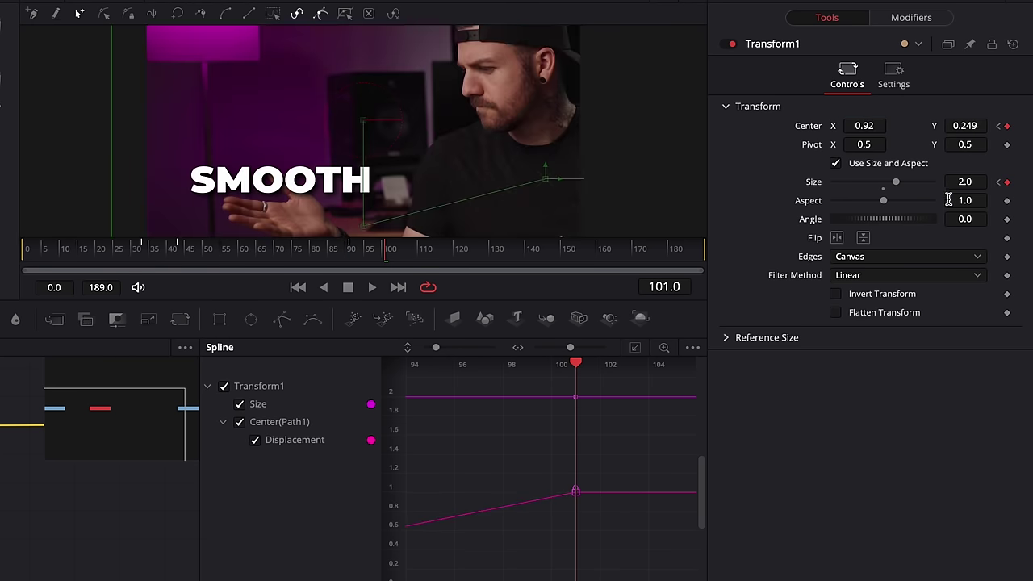
- Set Size to 1.7 and box-select the four end keyframes in the fitted spline view
click(963, 183)
text(1.7)
key(Tab)
click(635, 348)
drag(688, 393, 618, 549)
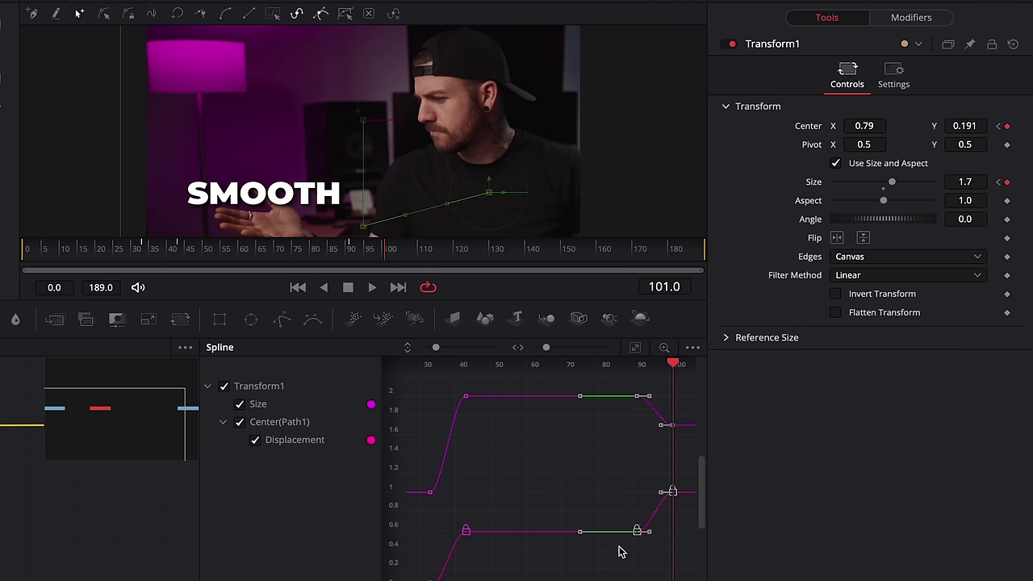
scroll(519, 389, right, 5)
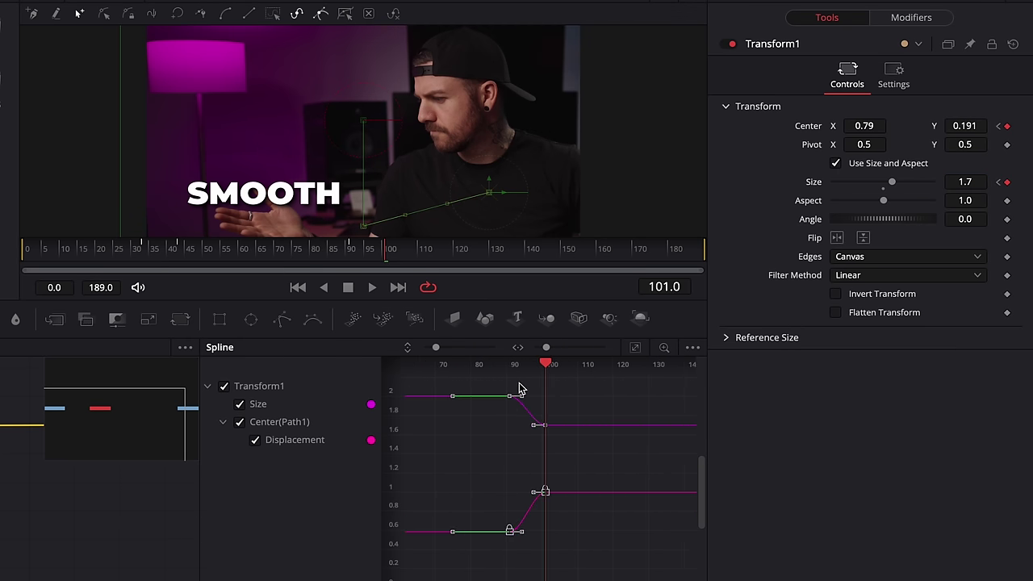